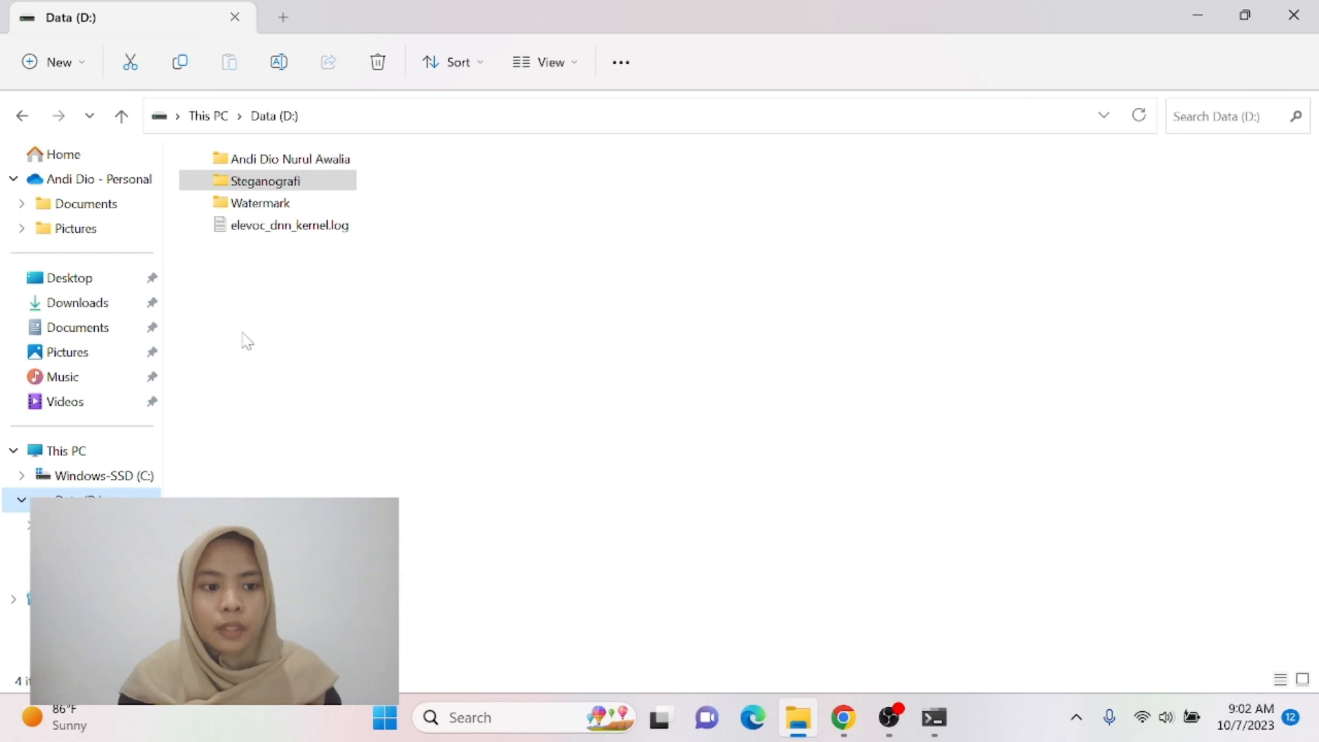
{"action": "left_click", "coordinate": [128, 309]}
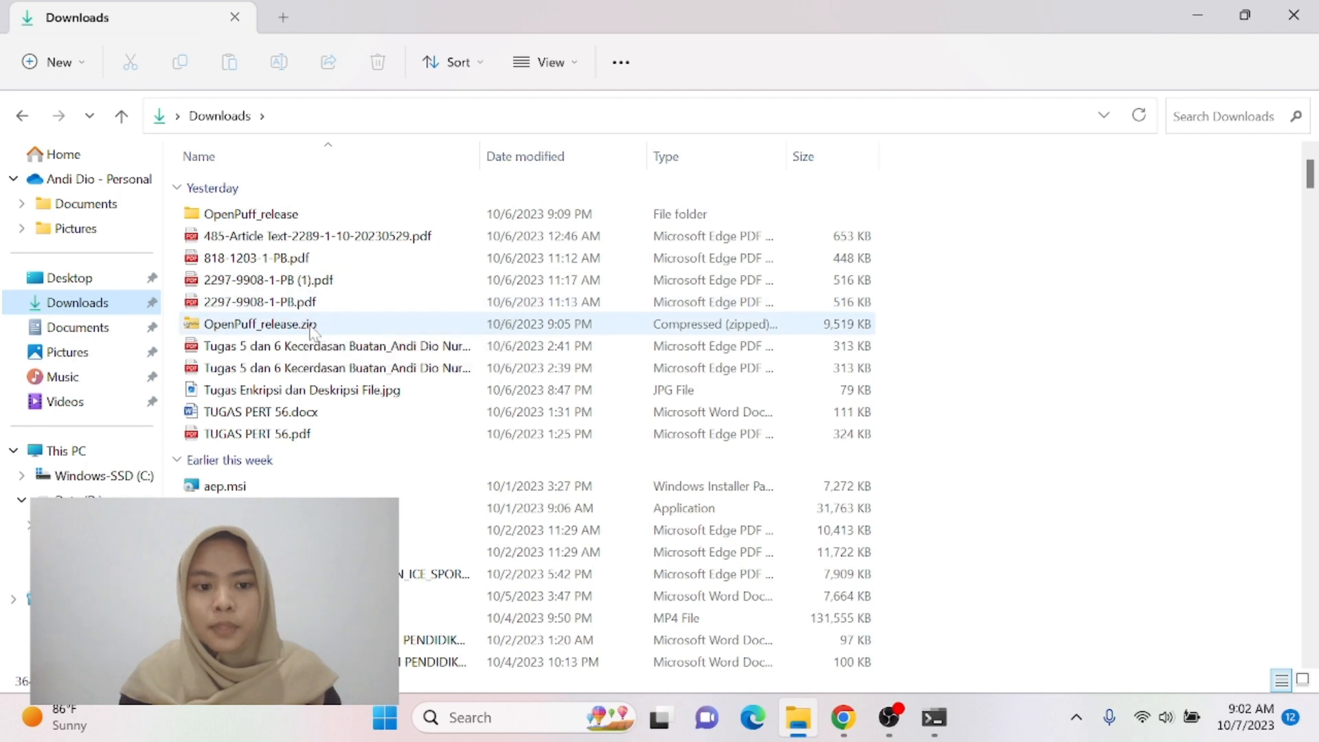
{"action": "double_click", "coordinate": [272, 214]}
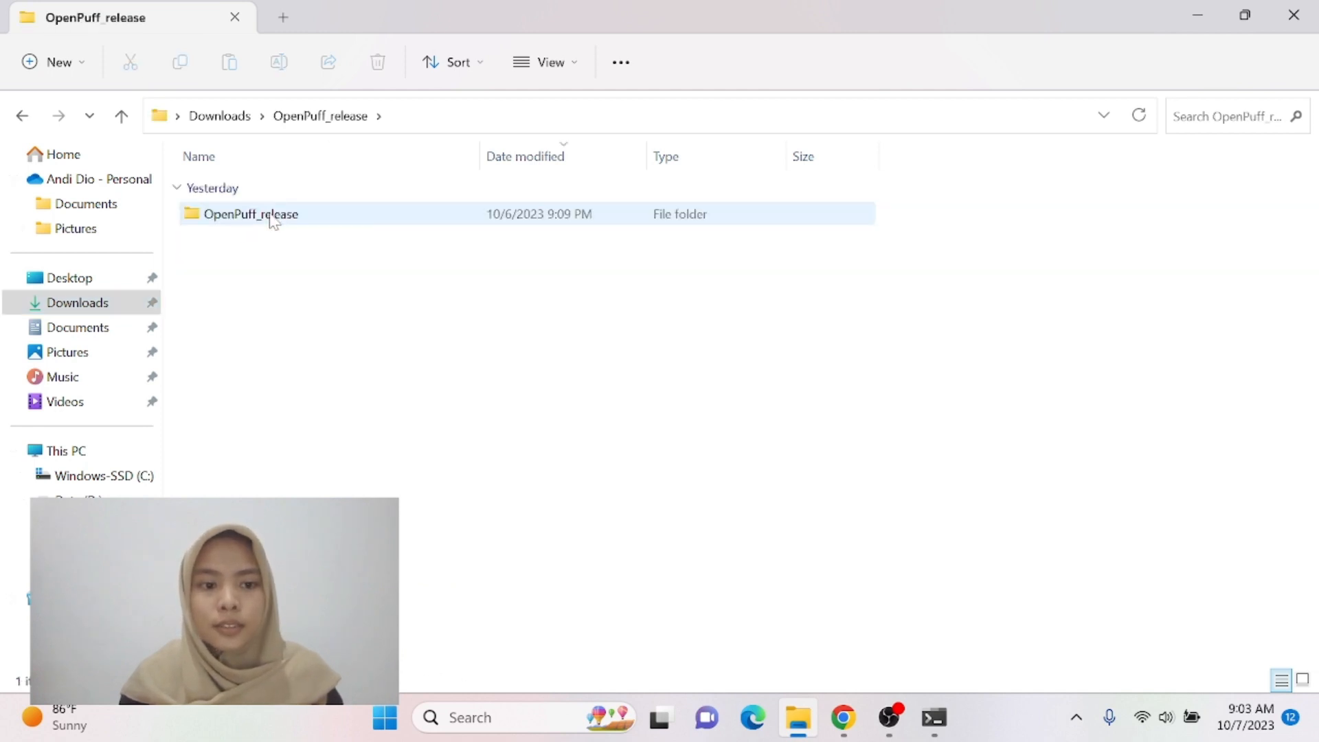
{"action": "double_click", "coordinate": [261, 214]}
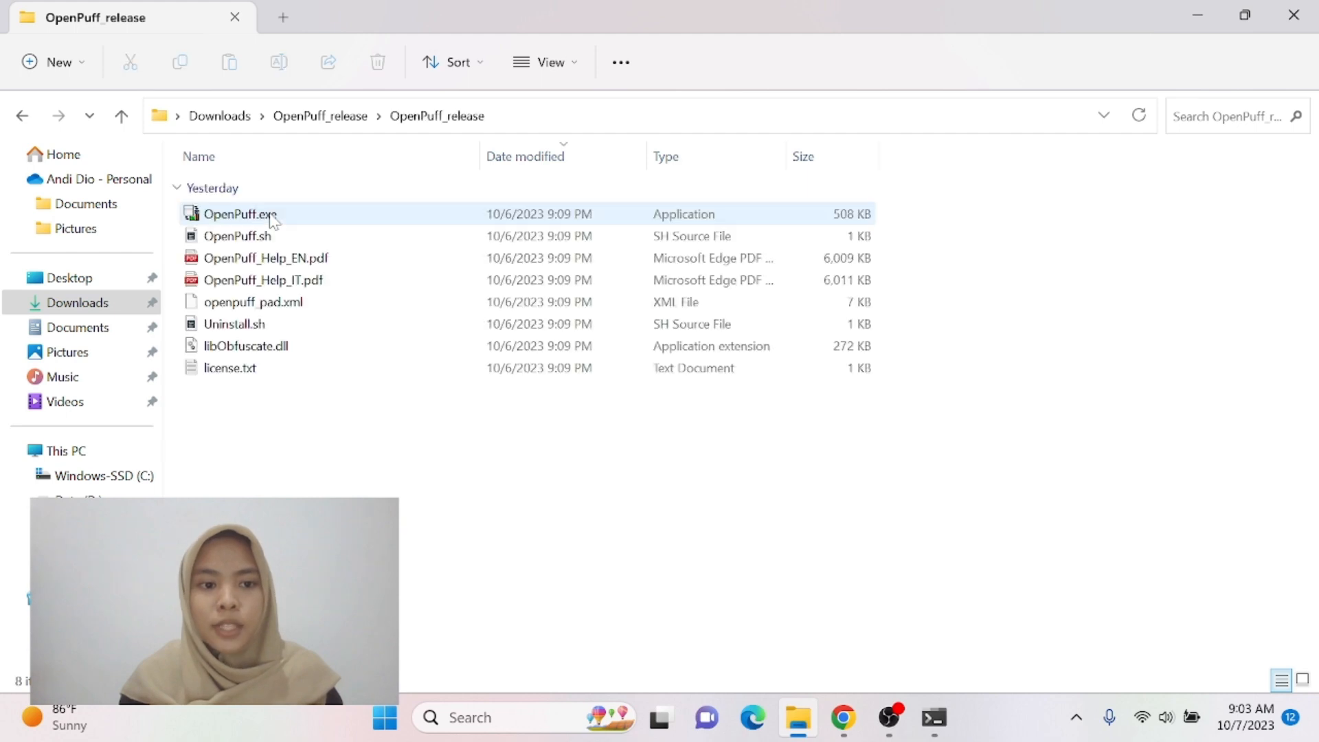
{"action": "double_click", "coordinate": [315, 218]}
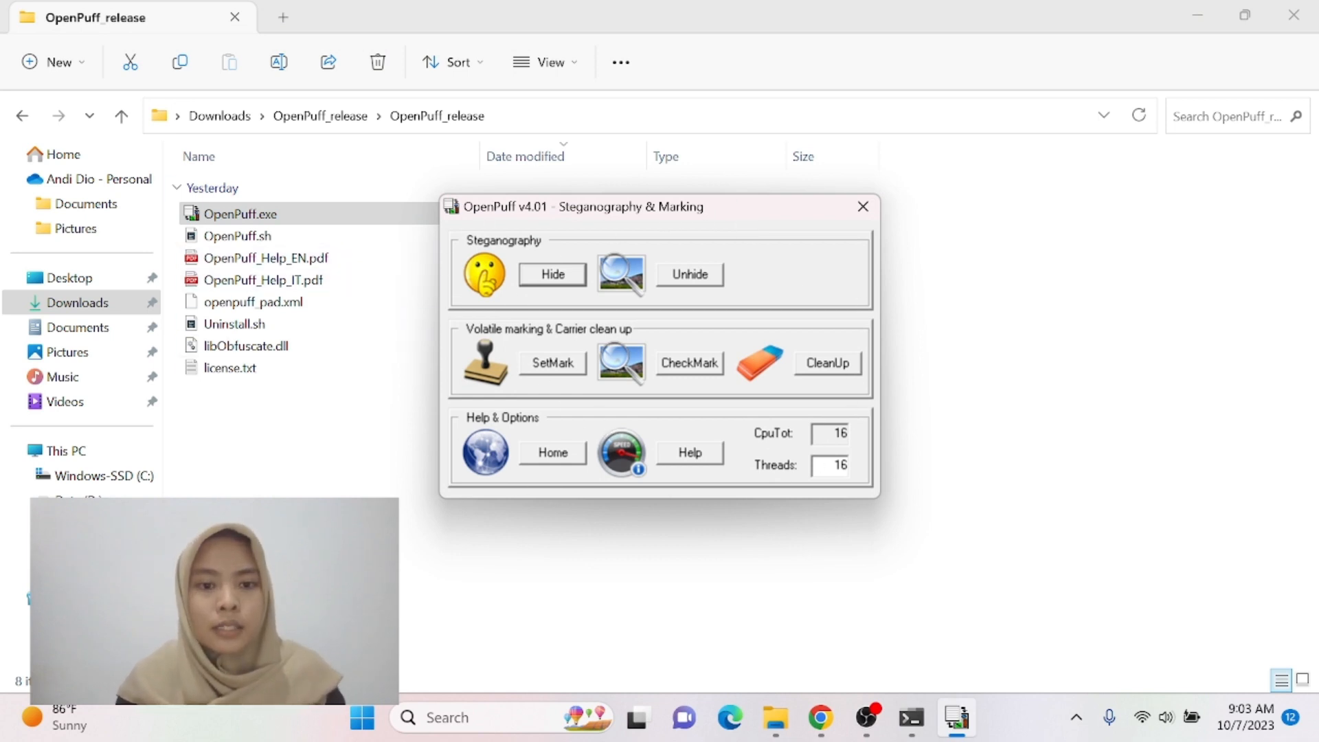
{"action": "left_click", "coordinate": [862, 206]}
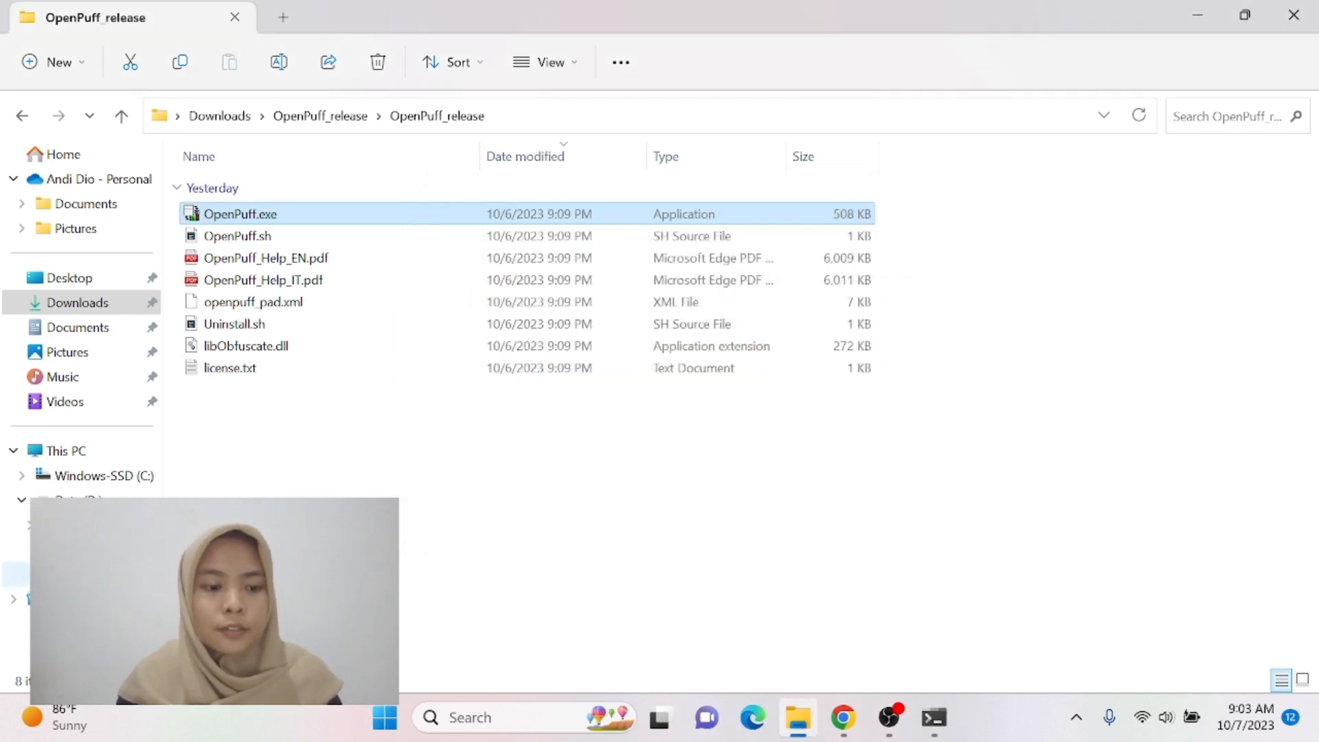
View the logo image LogoAmdah.png in the Watermark folder on drive D at full size and close it.
{"action": "left_click", "coordinate": [80, 574]}
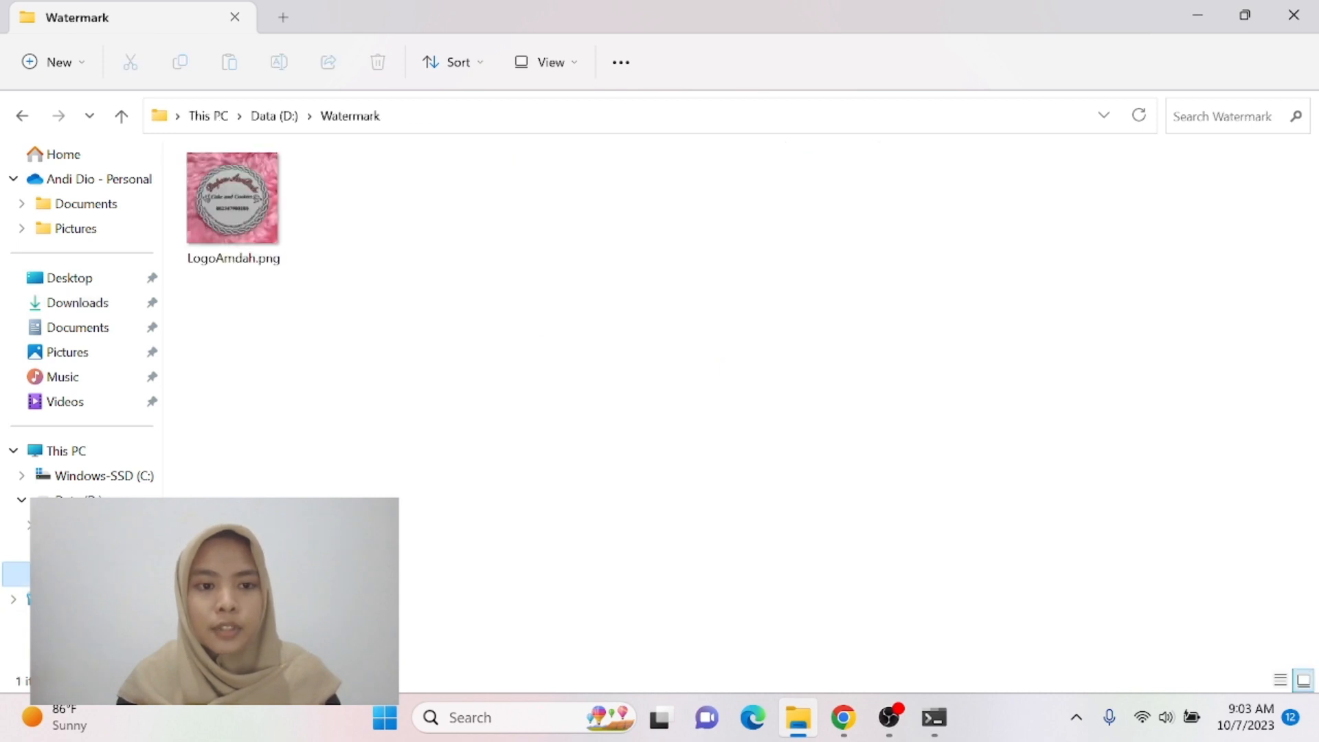
{"action": "left_click", "coordinate": [224, 223]}
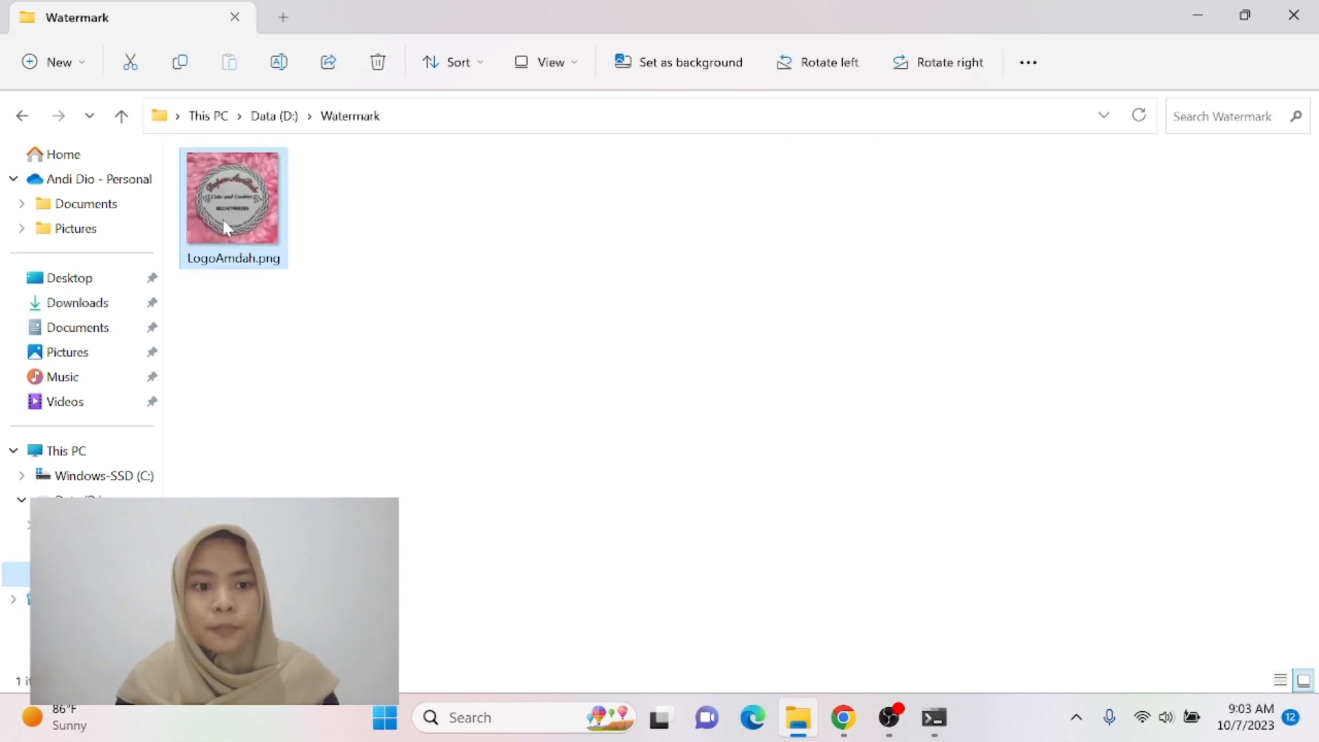
{"action": "double_click", "coordinate": [224, 224]}
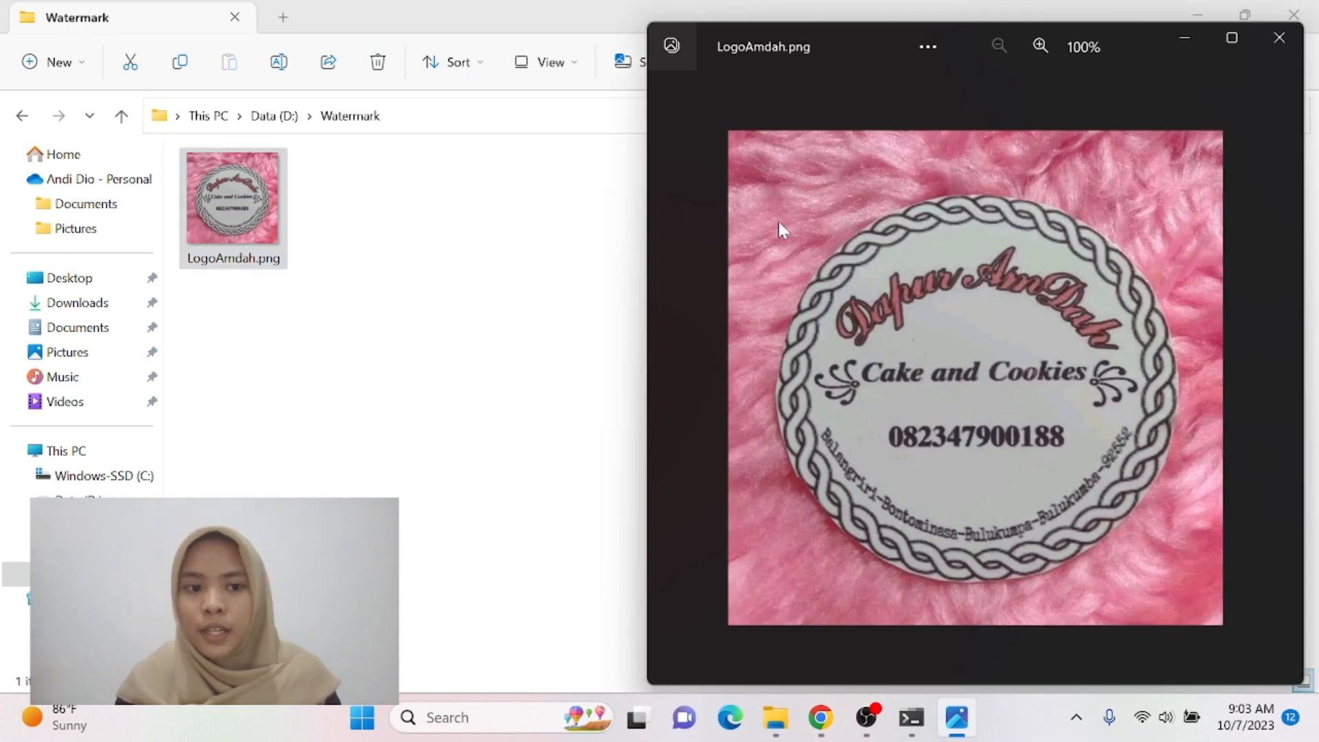
{"action": "left_click", "coordinate": [1290, 48]}
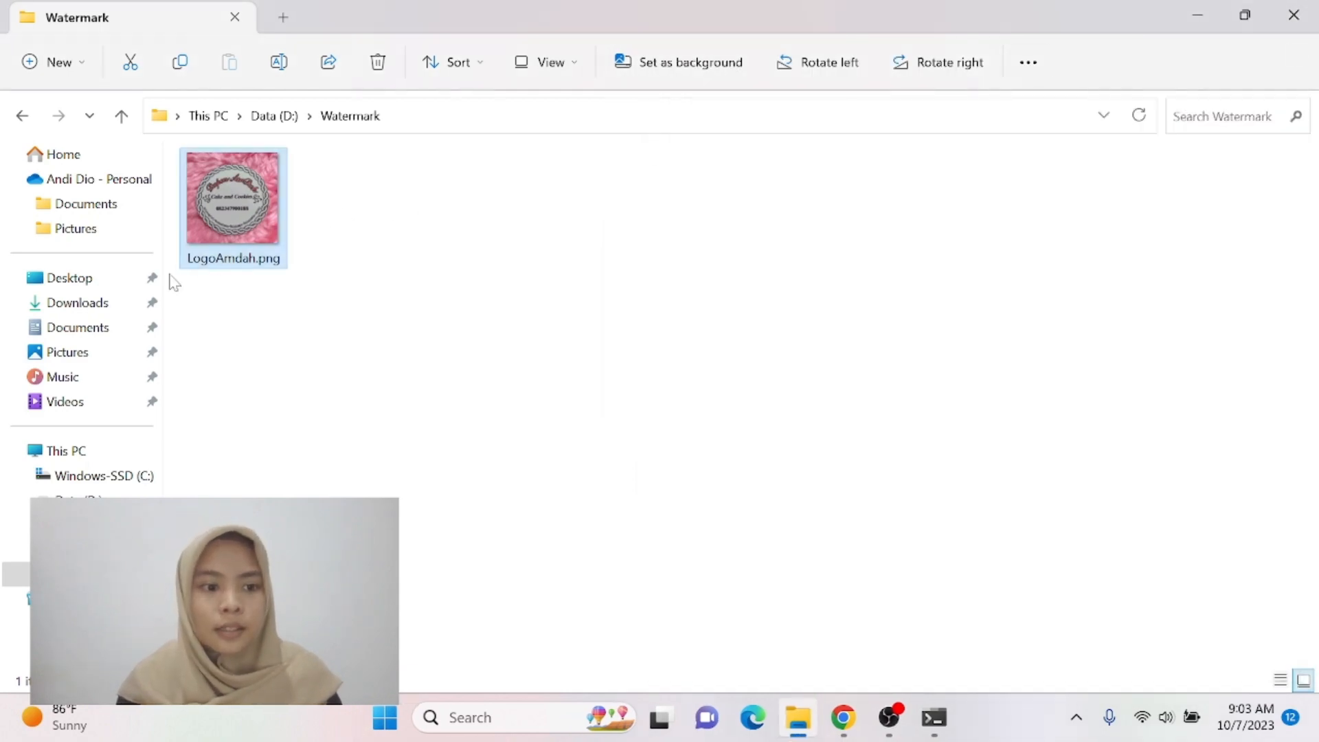
Launch OpenPuff.exe from the nested OpenPuff_release folder in Downloads and open its mark setting function.
{"action": "left_click", "coordinate": [98, 309]}
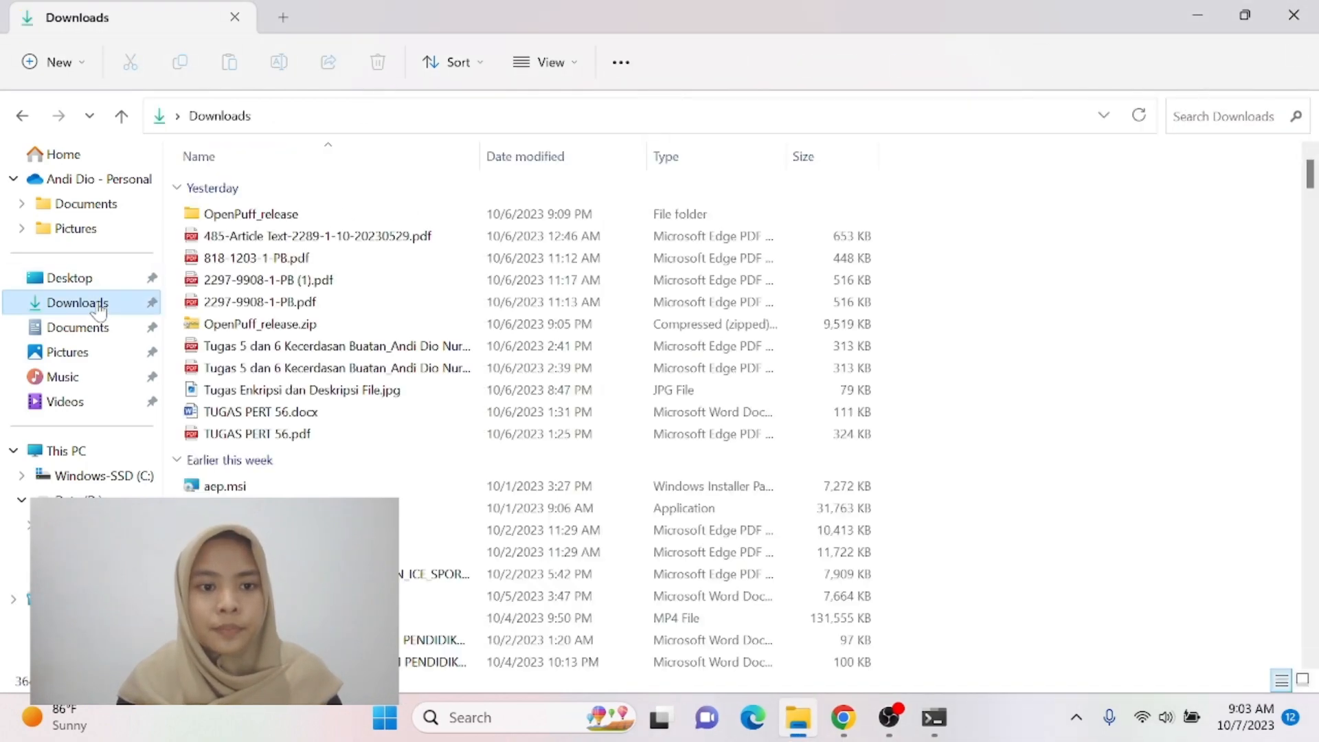
{"action": "double_click", "coordinate": [344, 218]}
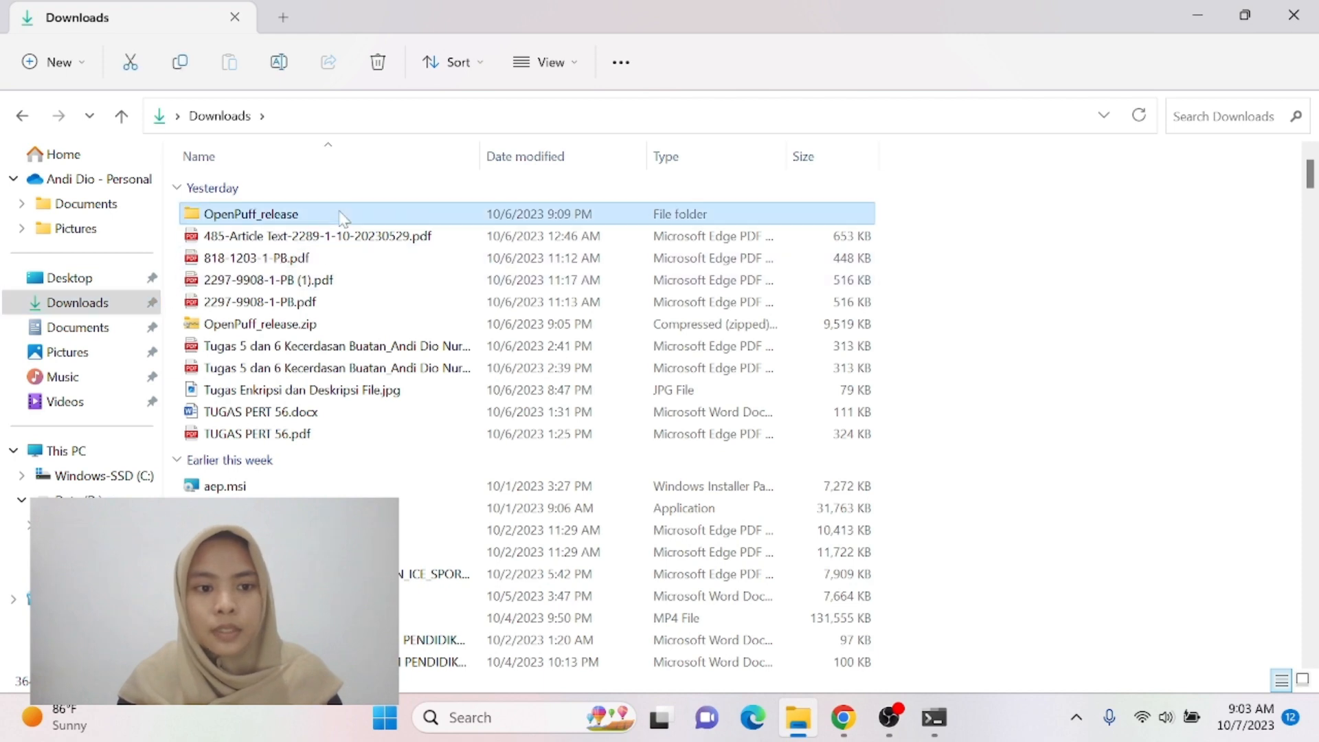
{"action": "double_click", "coordinate": [343, 218]}
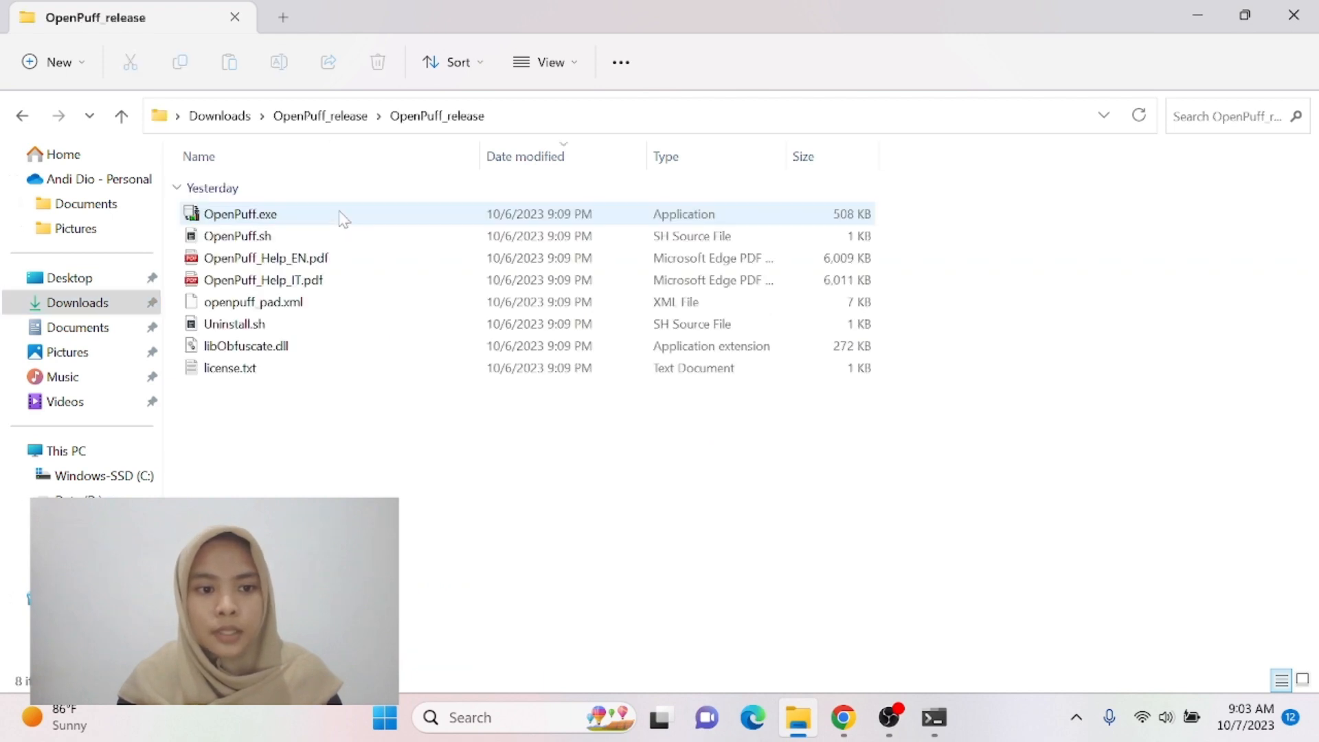
{"action": "double_click", "coordinate": [344, 219]}
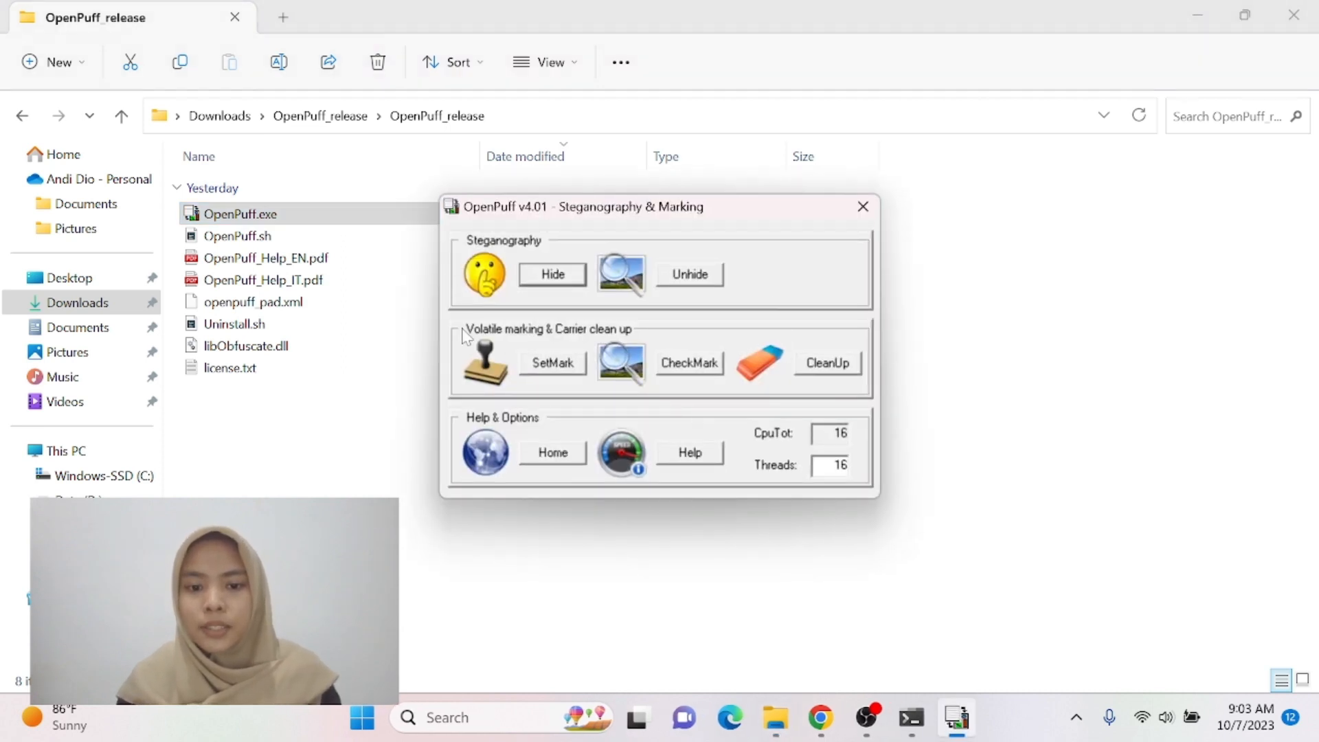
{"action": "left_click", "coordinate": [553, 370]}
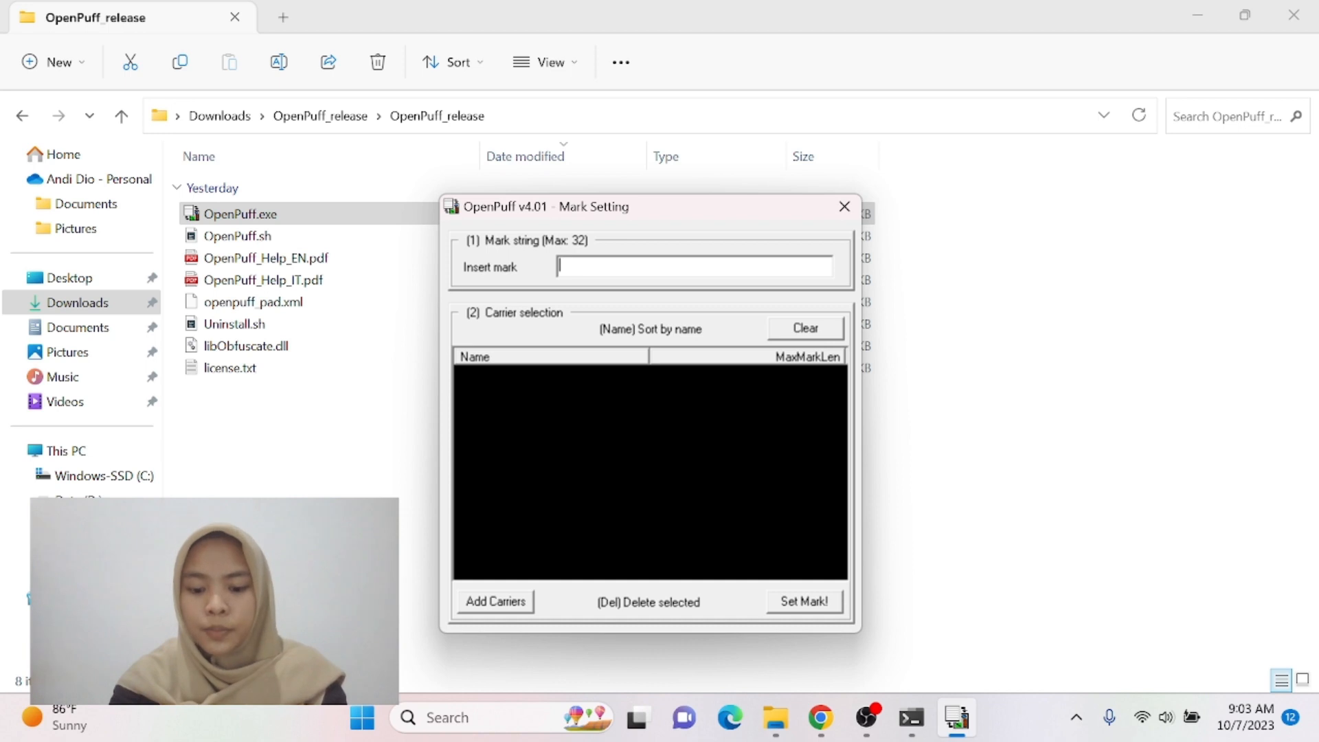
{"action": "type", "text": "and"}
{"action": "key", "text": "BackSpace"}
{"action": "key", "text": "BackSpace"}
{"action": "key", "text": "BackSpace"}
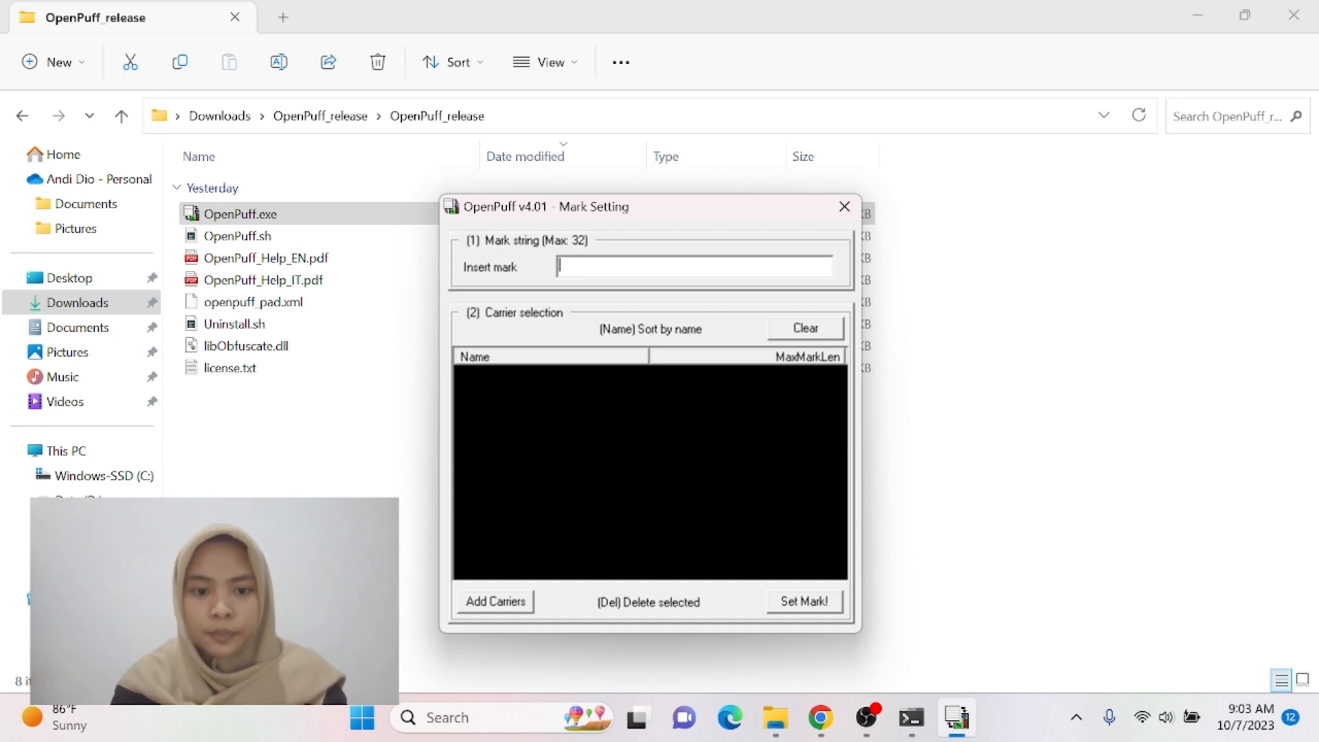
Enter dapuramdah.blk as the mark string.
{"action": "type", "text": "dapur"}
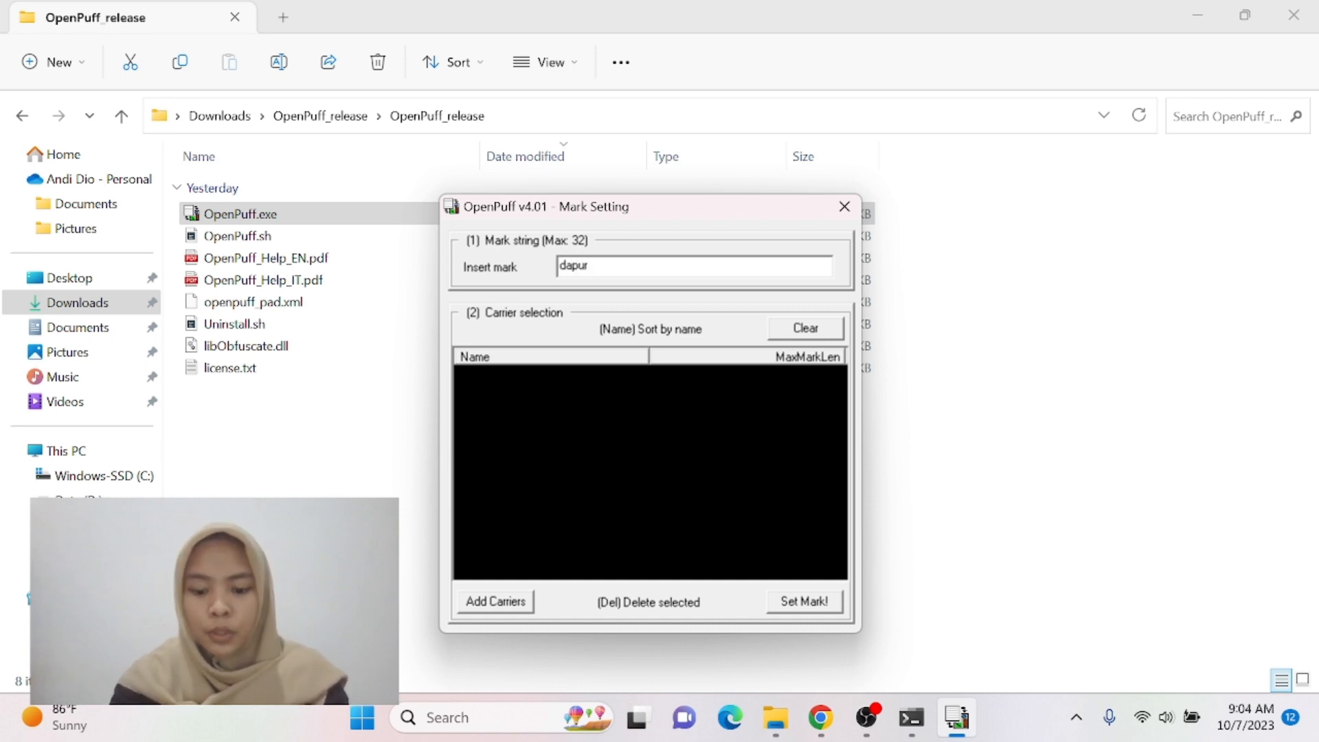
{"action": "type", "text": "amdah"}
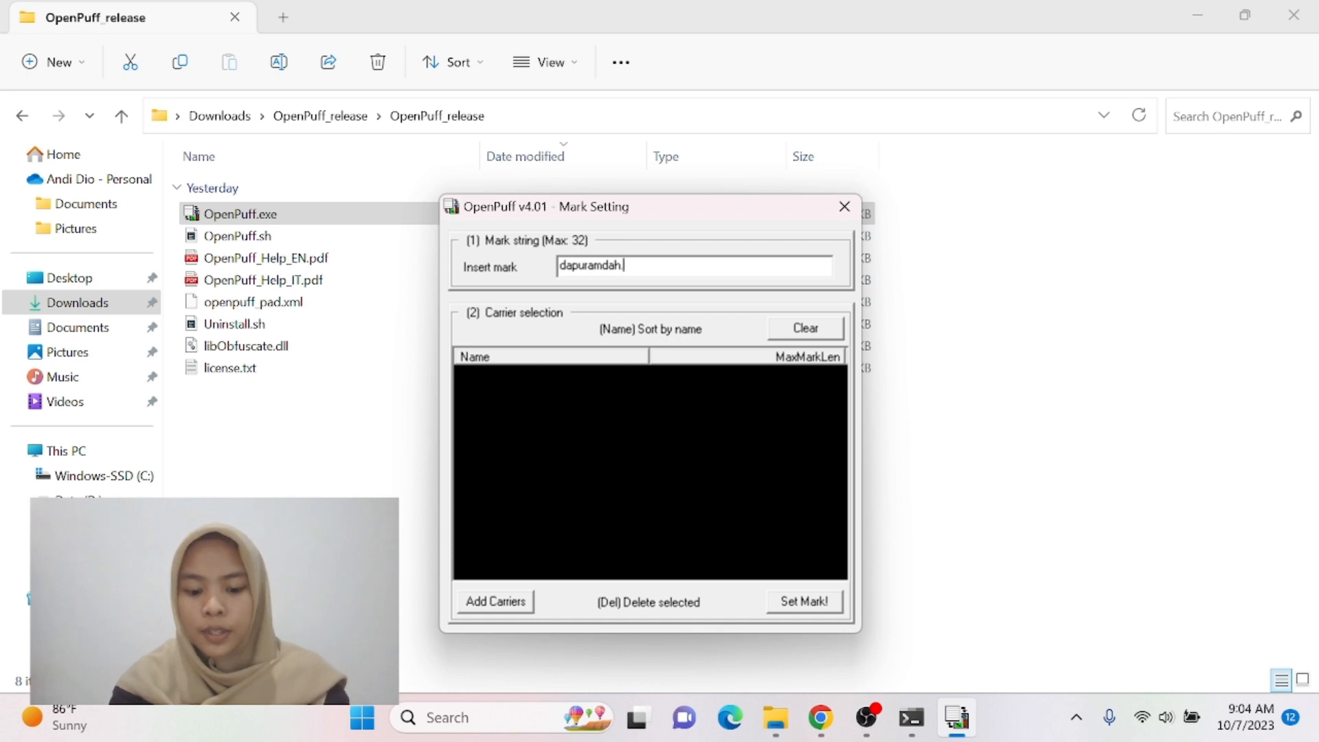
{"action": "type", "text": ".blk"}
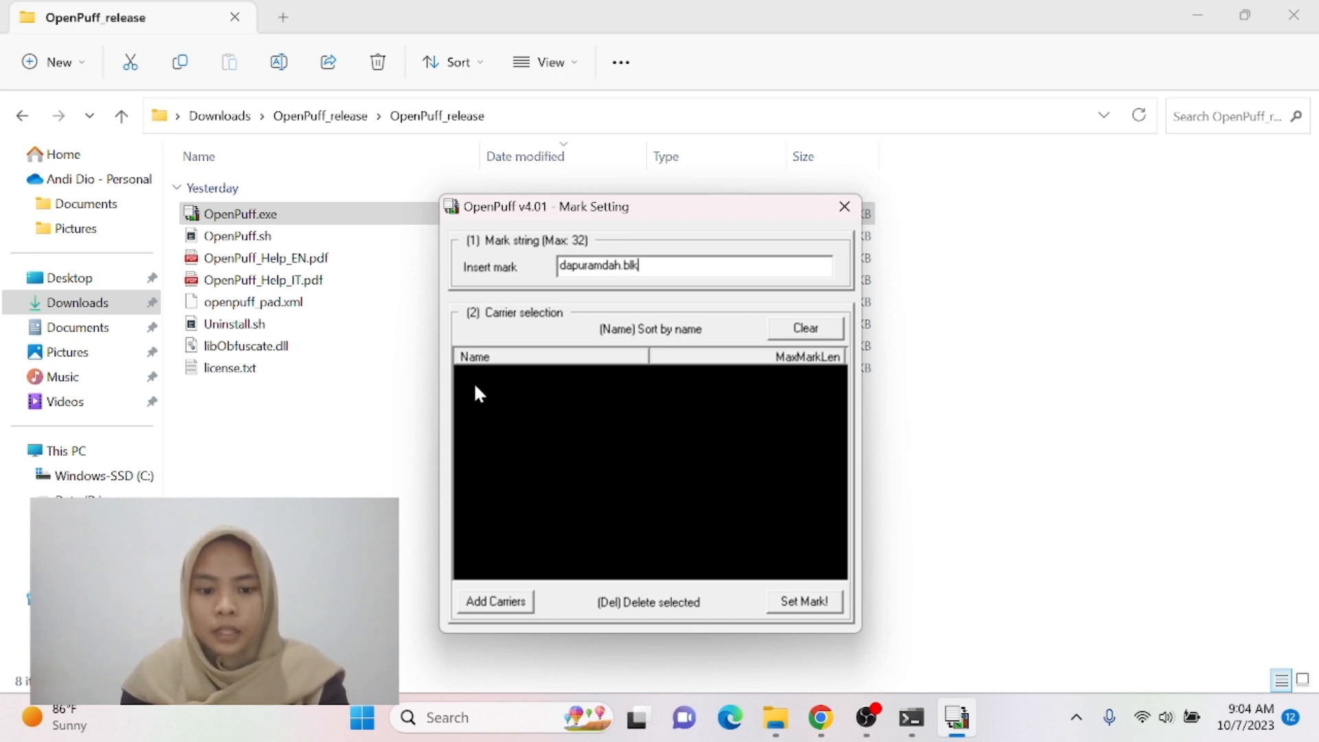
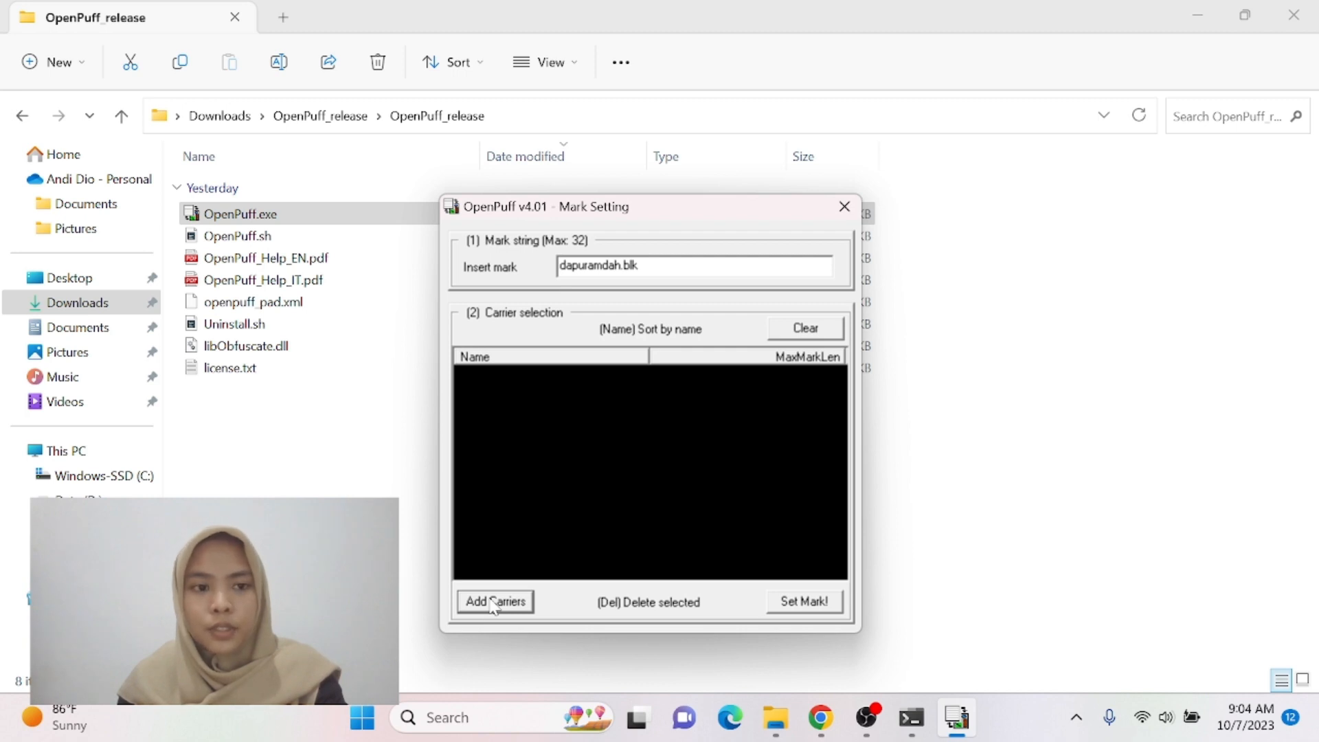
Add LogoAmdah.png from the Watermark folder on drive D as the carrier.
{"action": "left_click", "coordinate": [494, 603]}
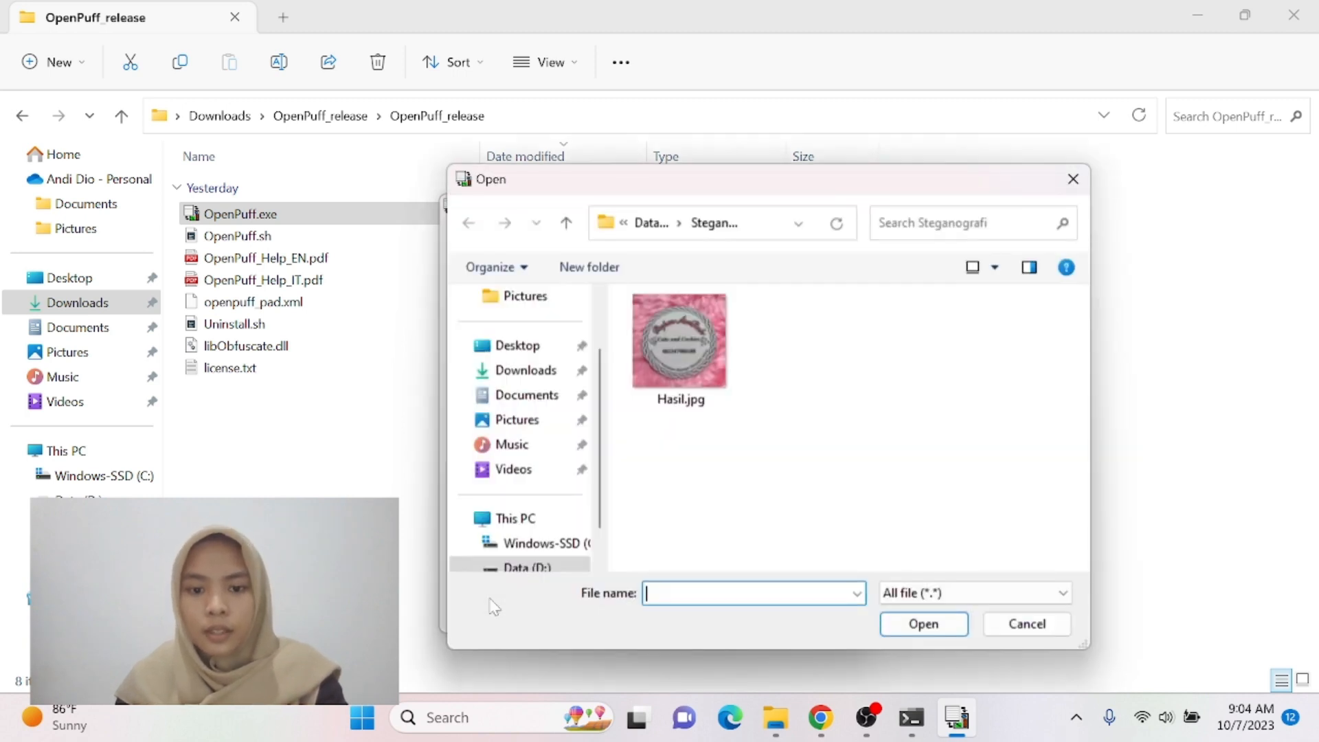
{"action": "scroll", "coordinate": [549, 516], "scroll_direction": "down", "scroll_amount": 1}
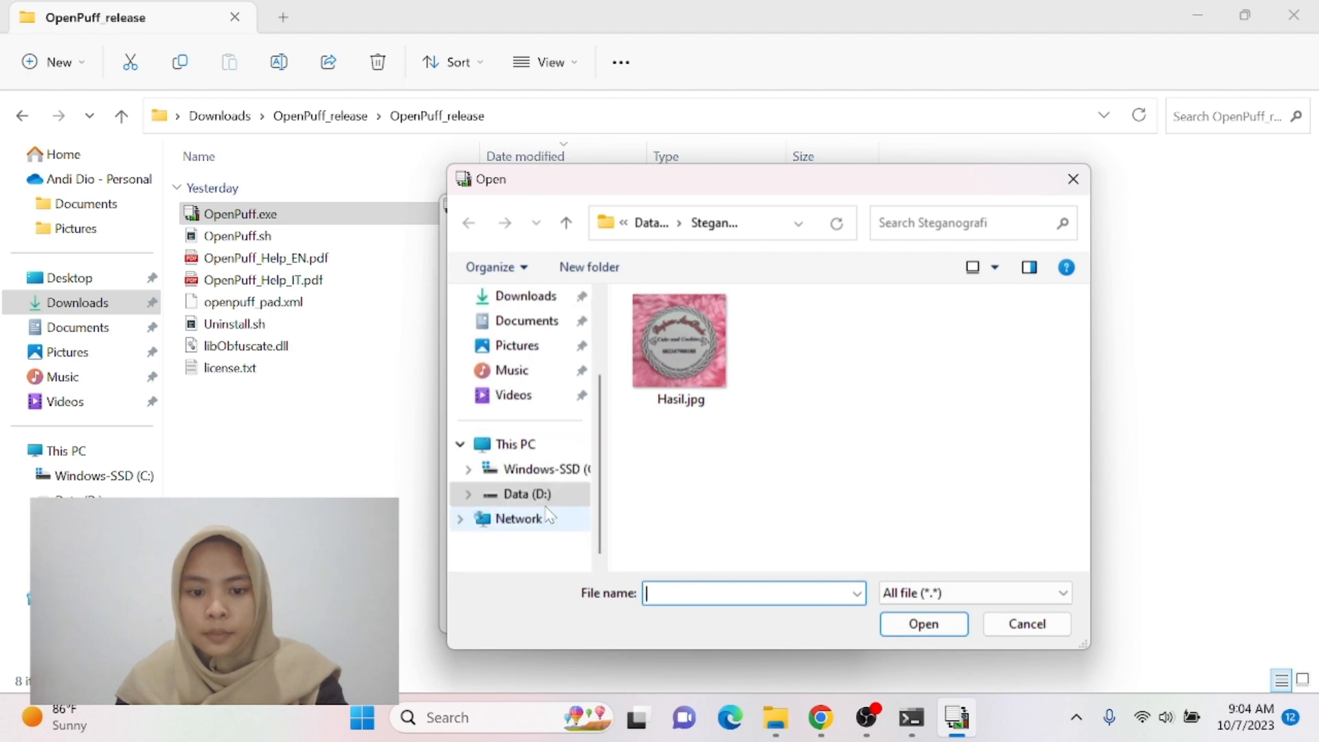
{"action": "left_click", "coordinate": [527, 495]}
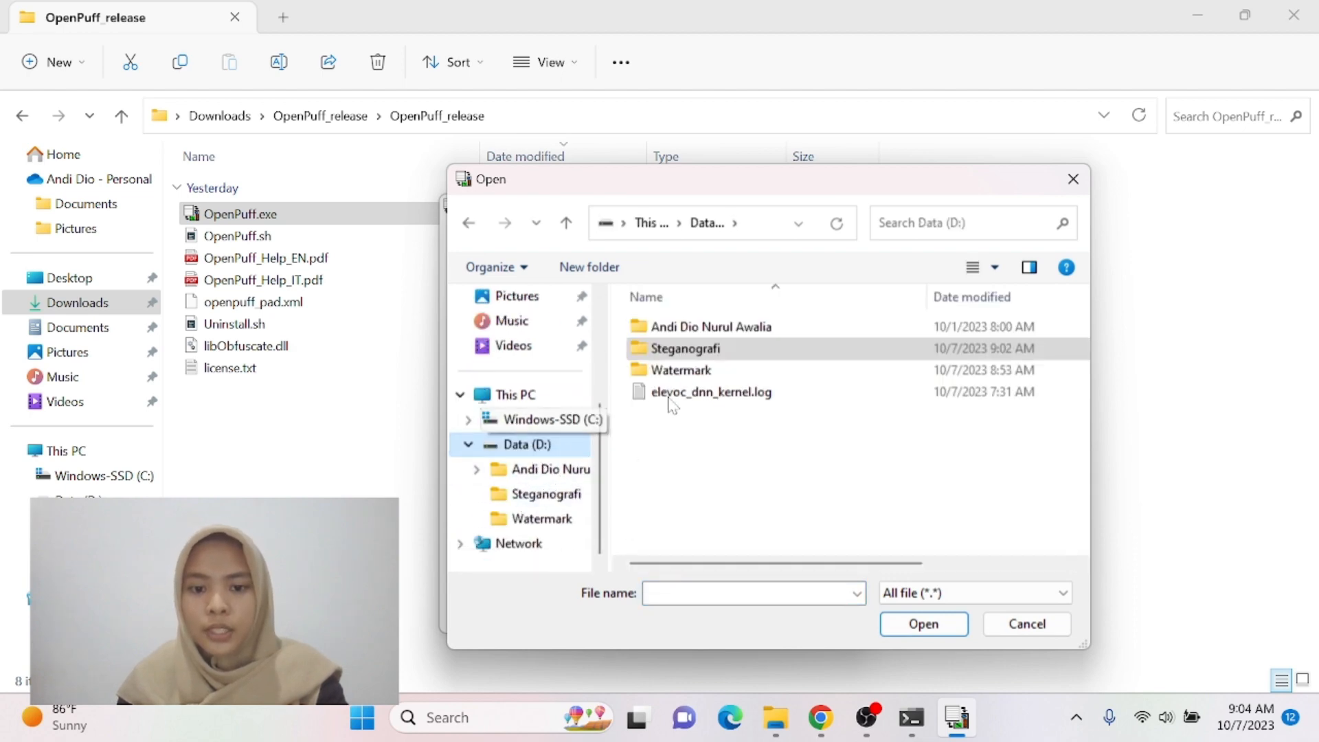
{"action": "double_click", "coordinate": [730, 376]}
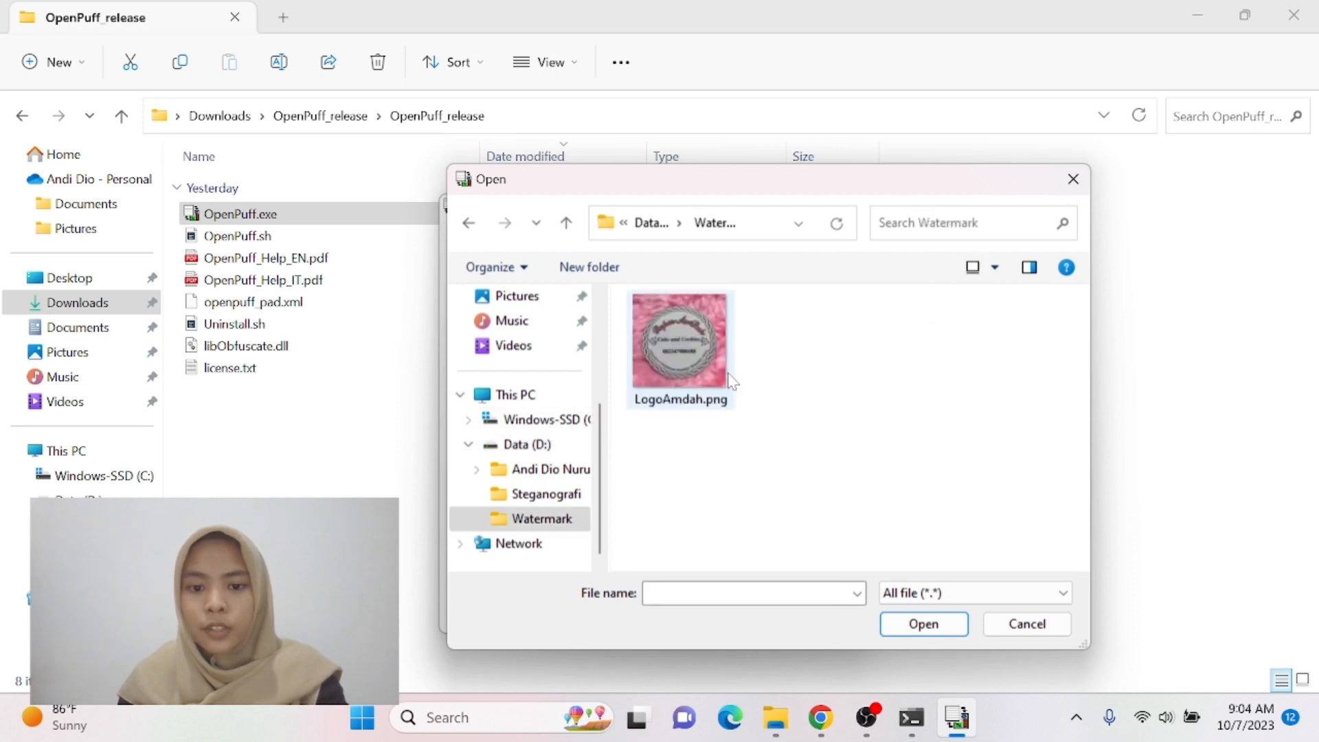
{"action": "left_click", "coordinate": [684, 372]}
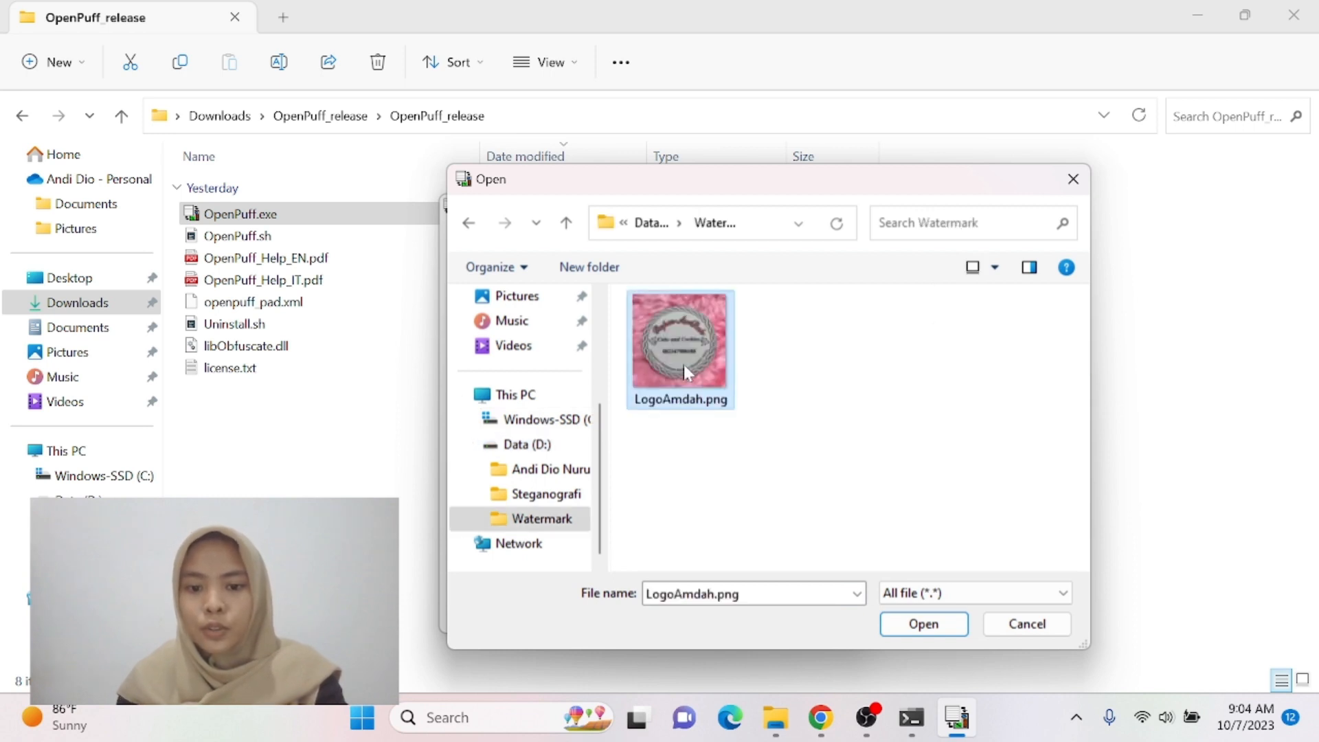
{"action": "left_click", "coordinate": [932, 627]}
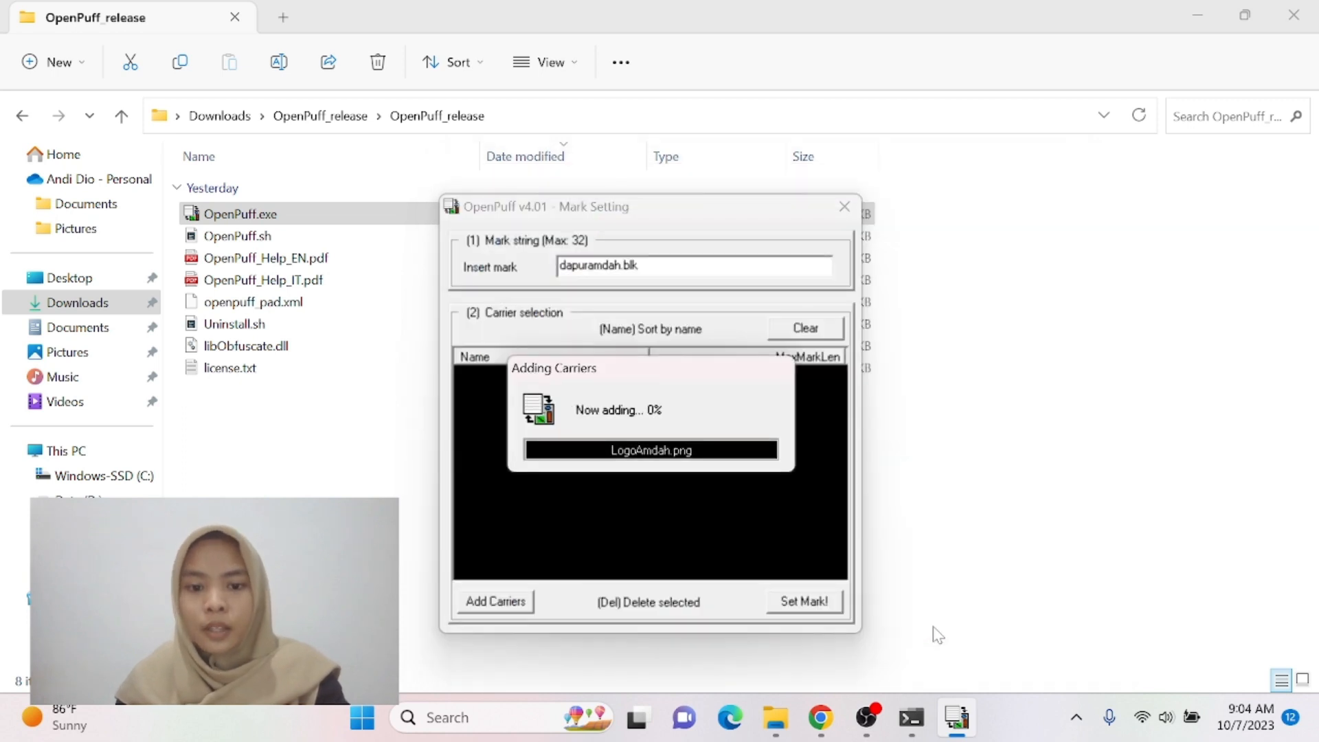
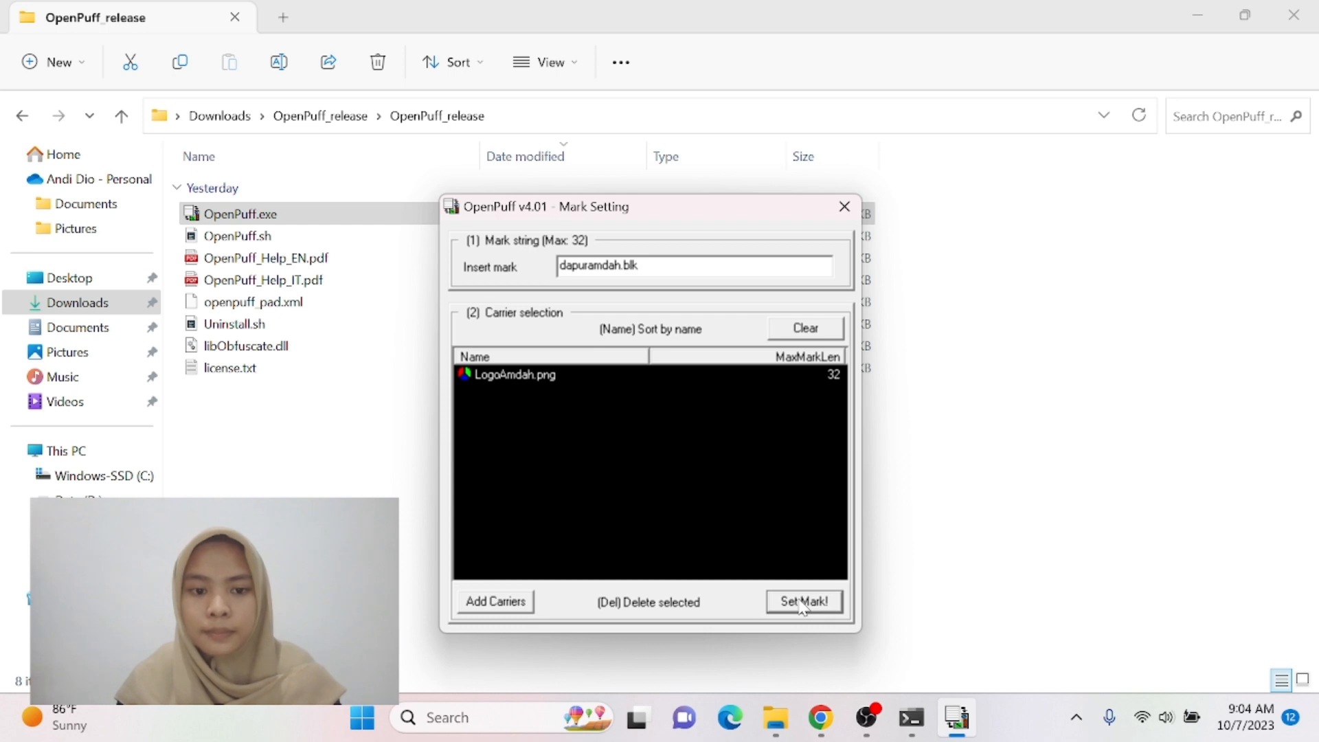
Set the mark on the carrier with D:\Steganografi as the output directory and close the mark setting window.
{"action": "left_click", "coordinate": [801, 607]}
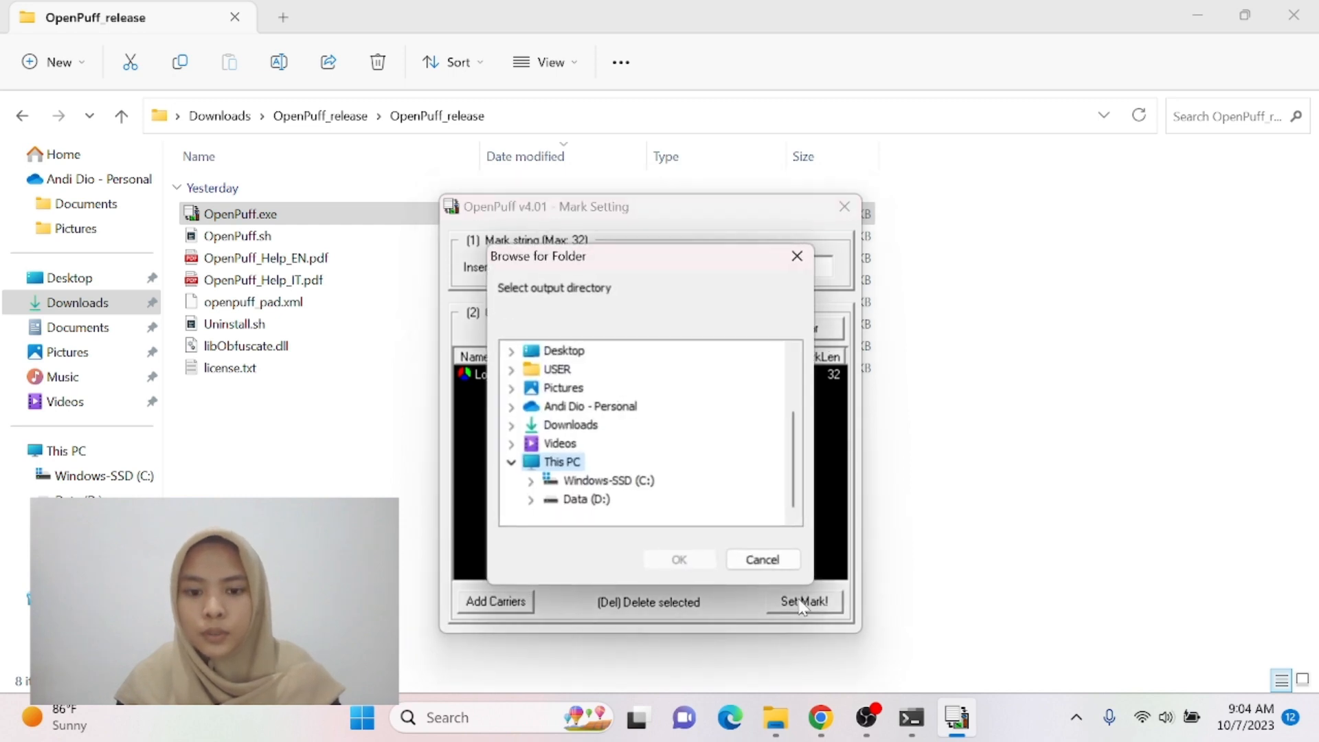
{"action": "left_click", "coordinate": [531, 499]}
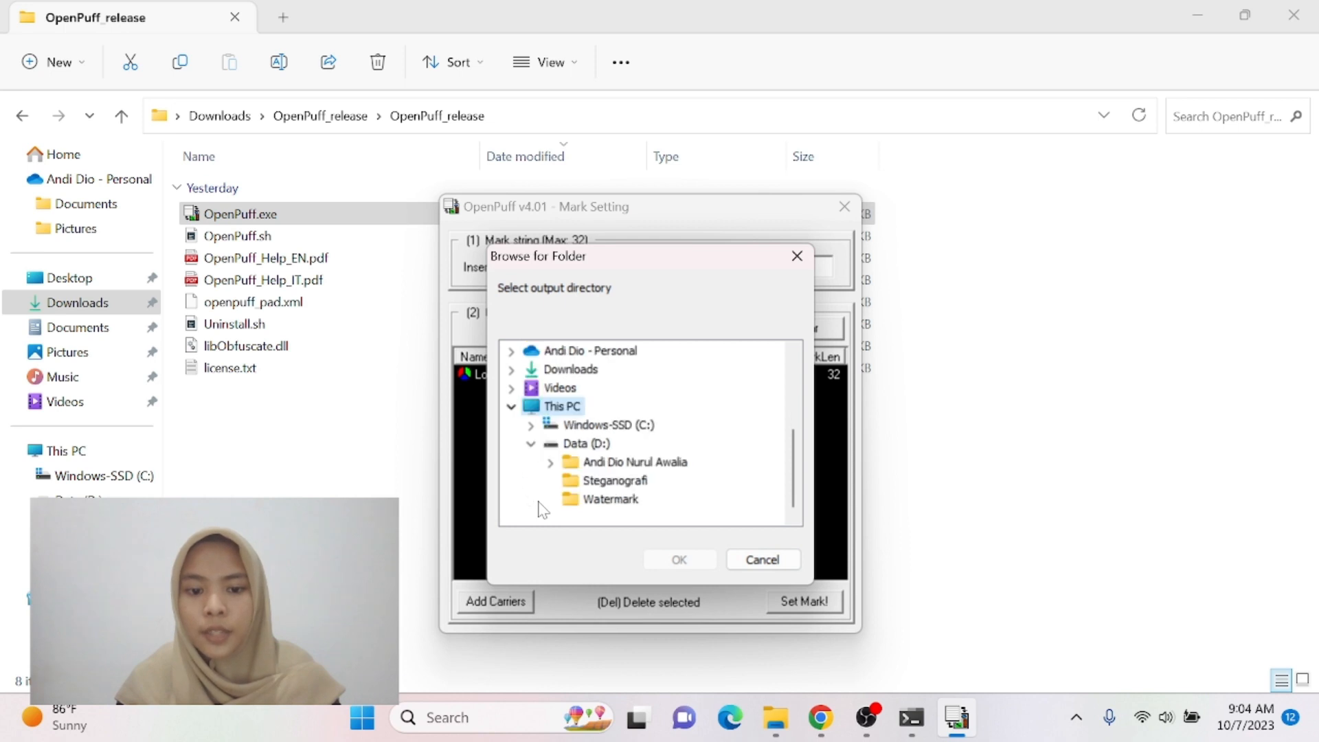
{"action": "left_click", "coordinate": [618, 481]}
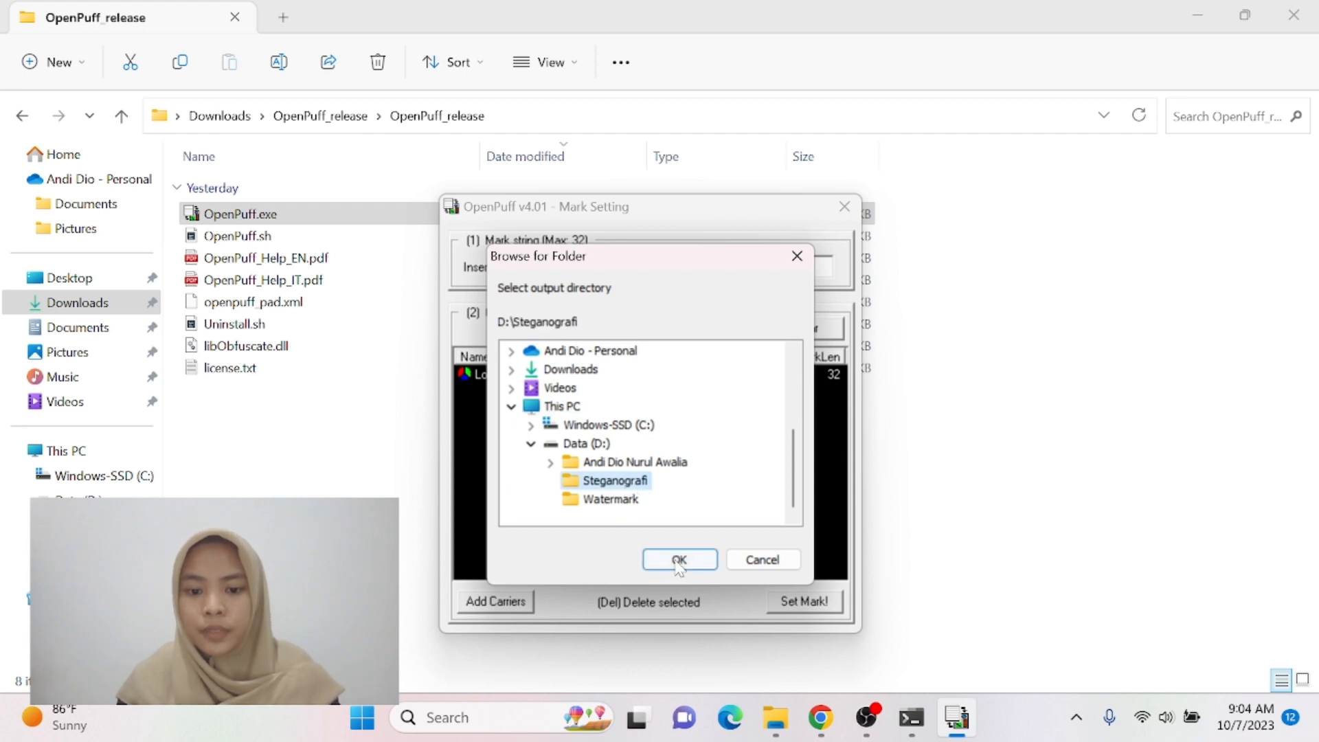
{"action": "left_click", "coordinate": [678, 561]}
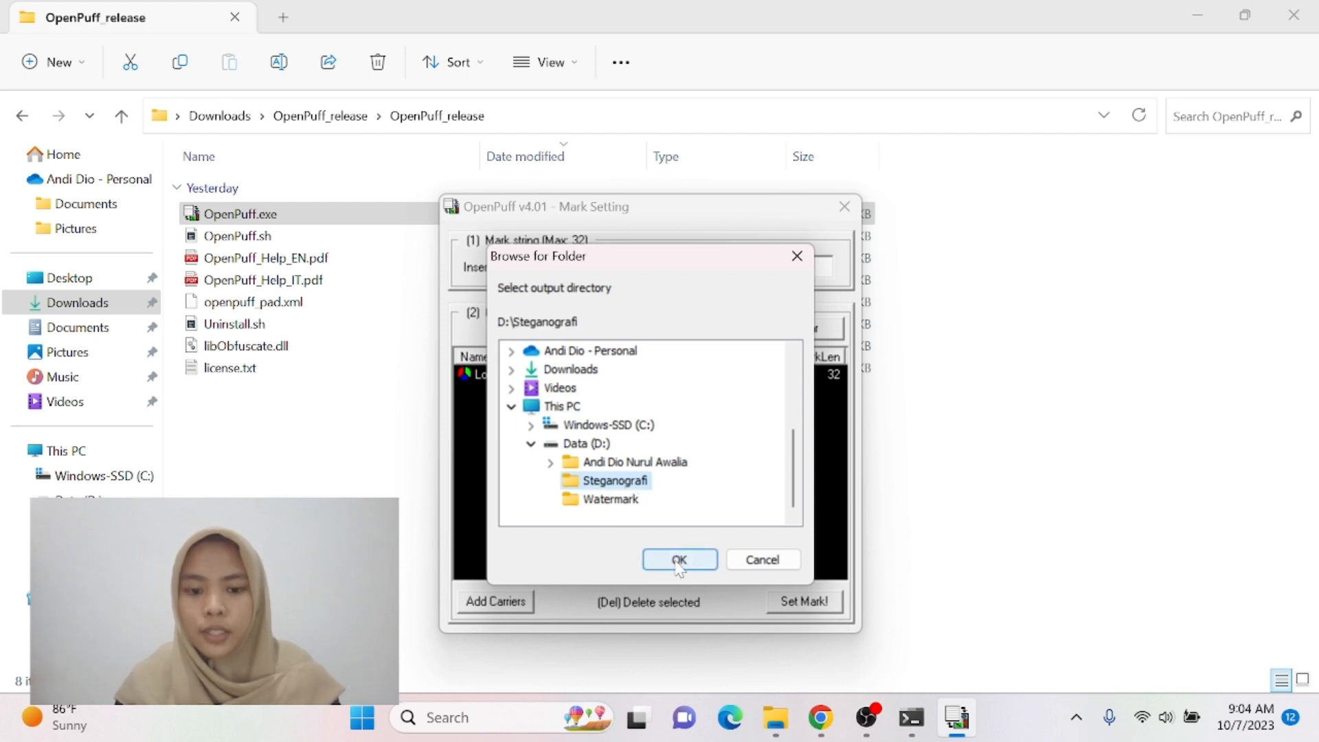
{"action": "left_click", "coordinate": [678, 561]}
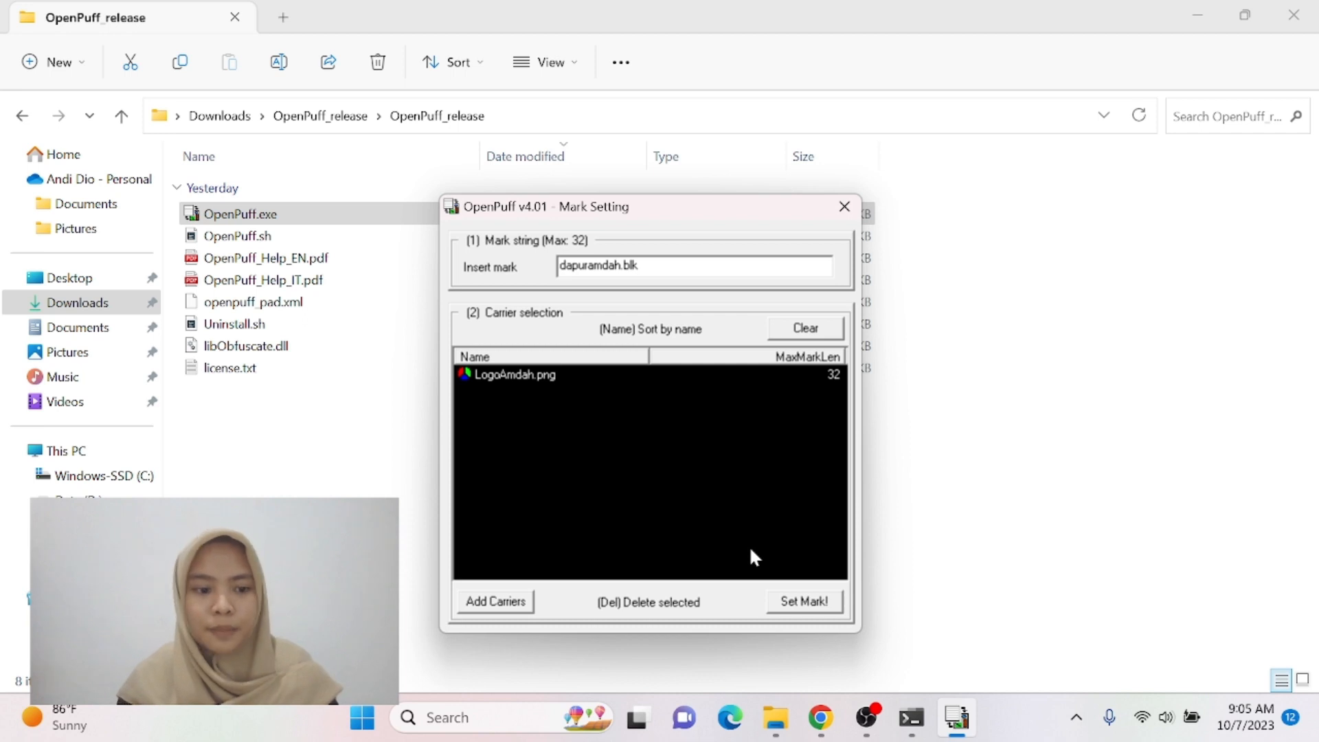
{"action": "left_click", "coordinate": [814, 603]}
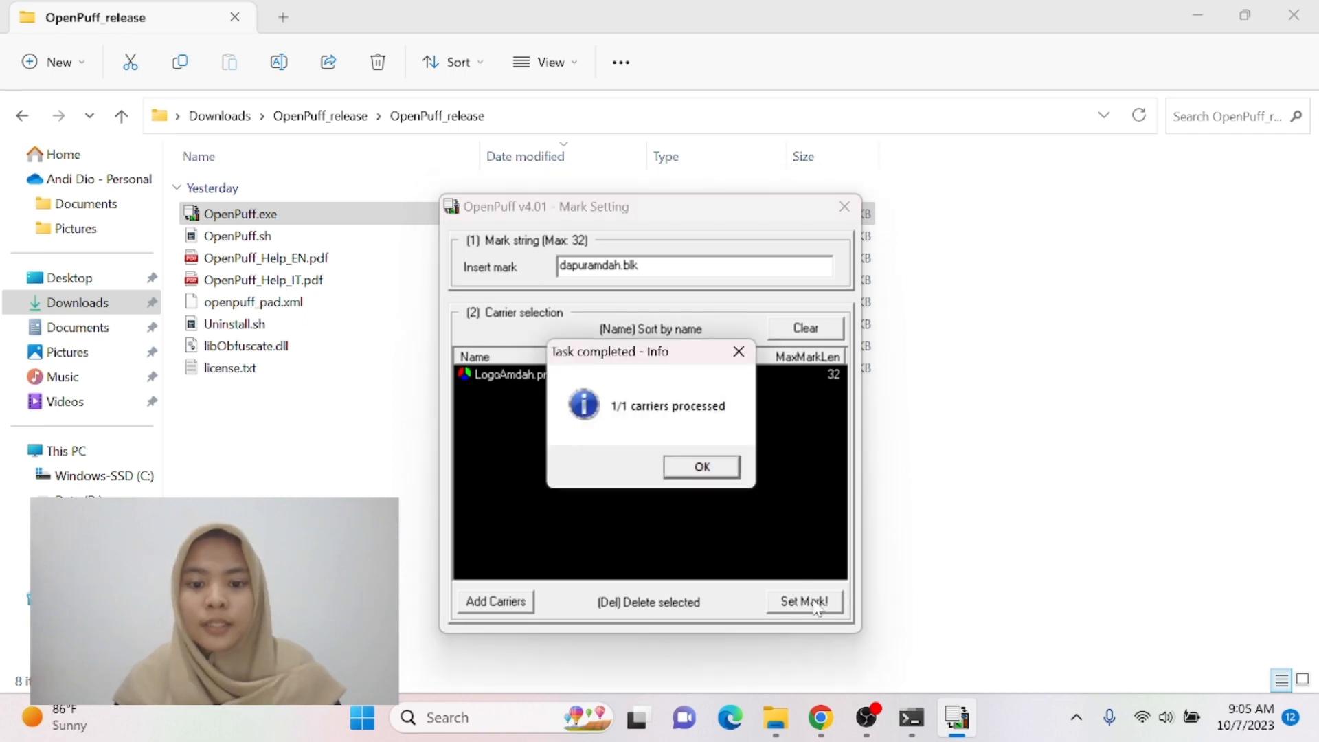
{"action": "left_click", "coordinate": [720, 470]}
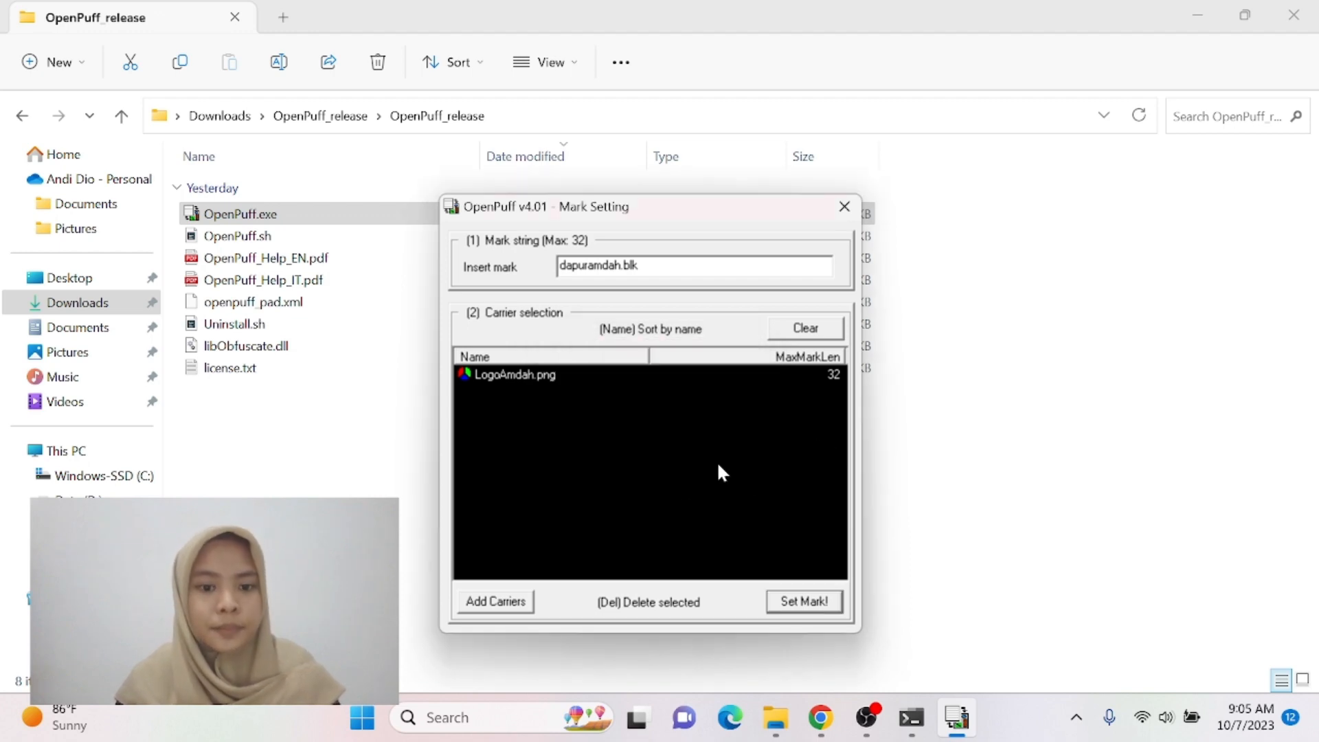
{"action": "left_click", "coordinate": [845, 207]}
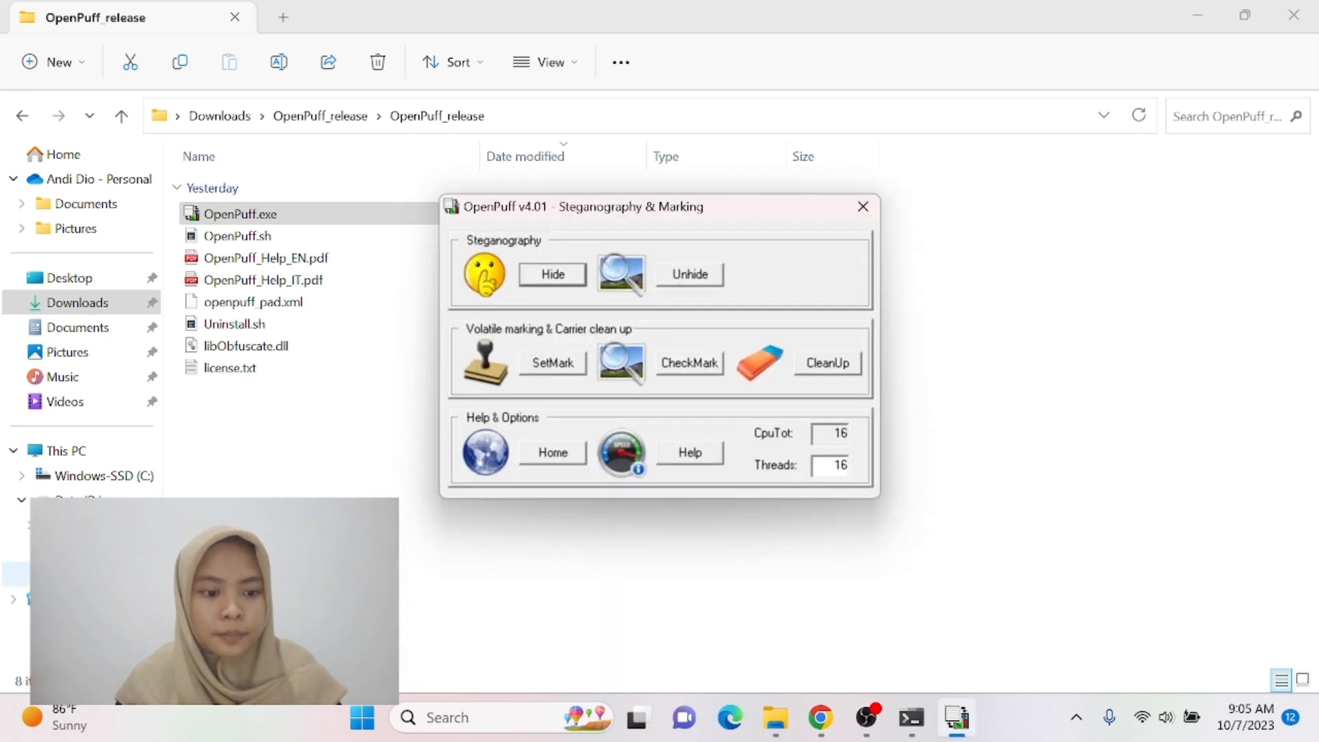
Open the marked LogoAmdah.png from the Steganografi folder on drive D to view it.
{"action": "left_click", "coordinate": [82, 574]}
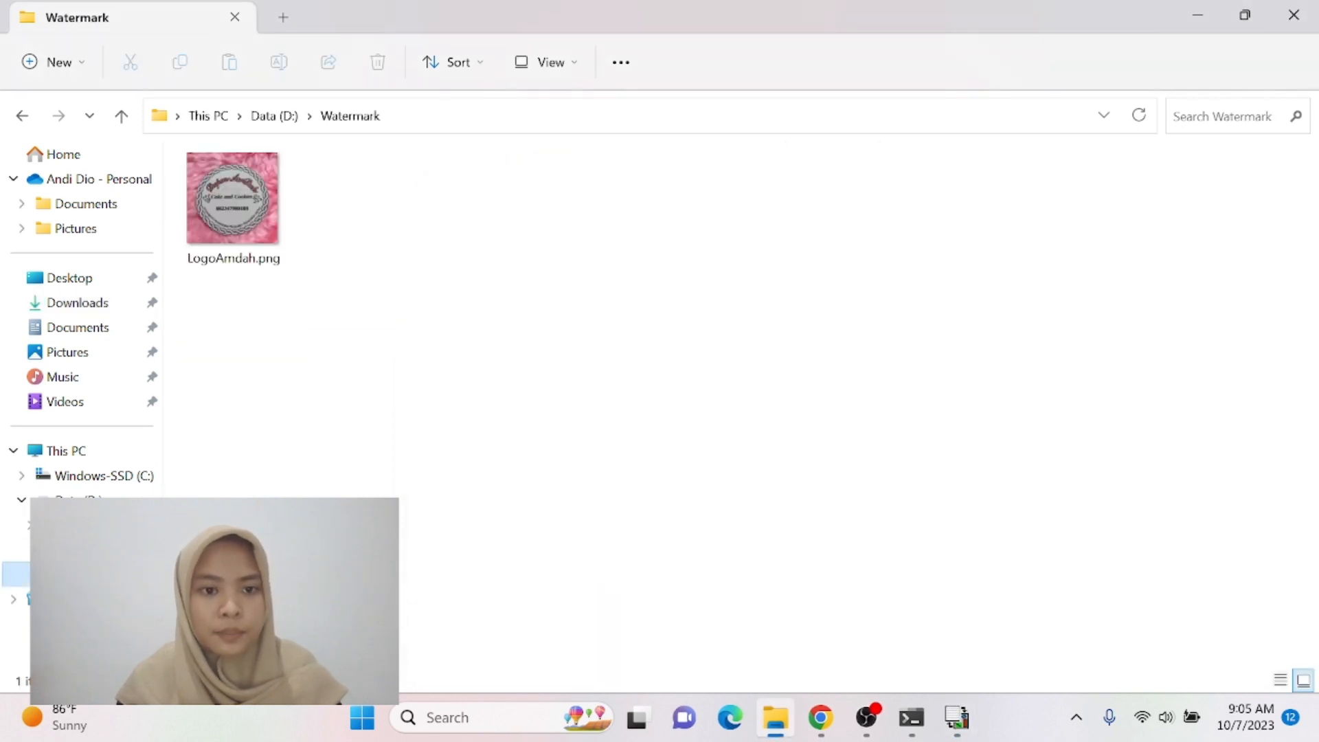
{"action": "left_click", "coordinate": [83, 549]}
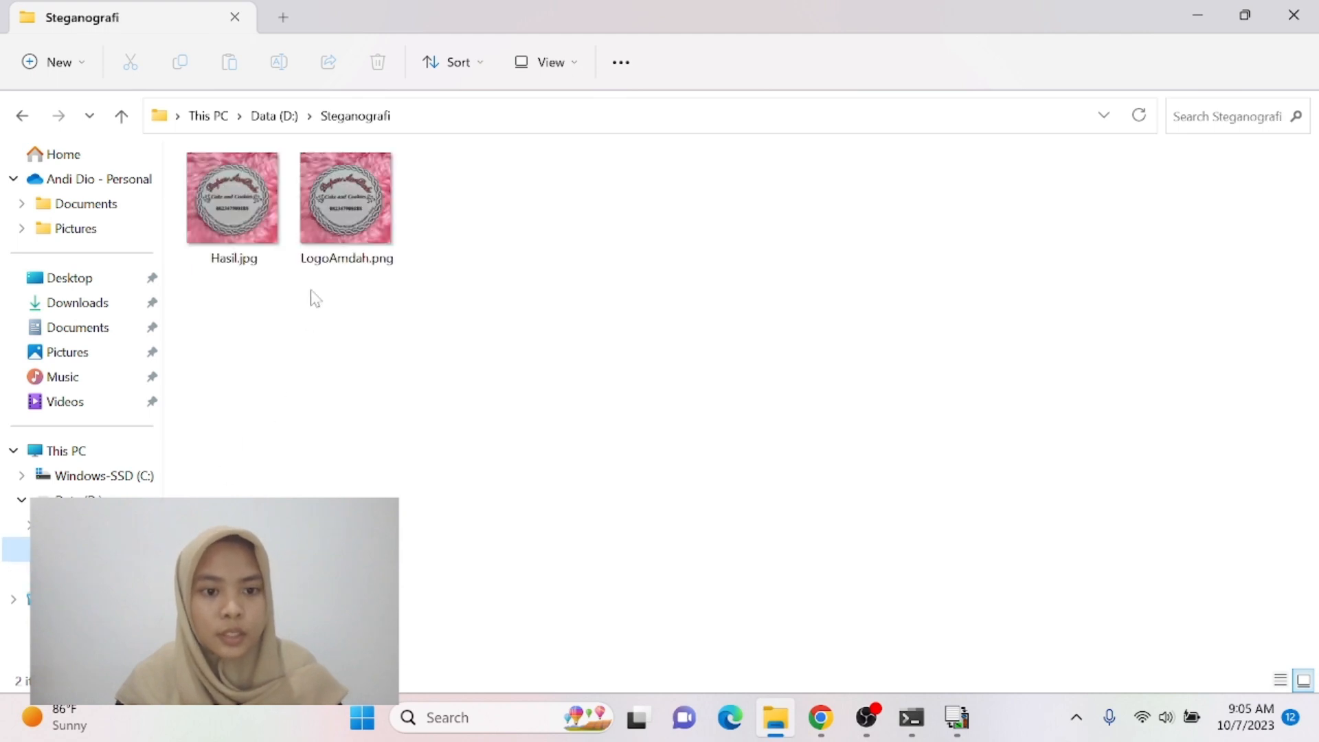
{"action": "double_click", "coordinate": [360, 205]}
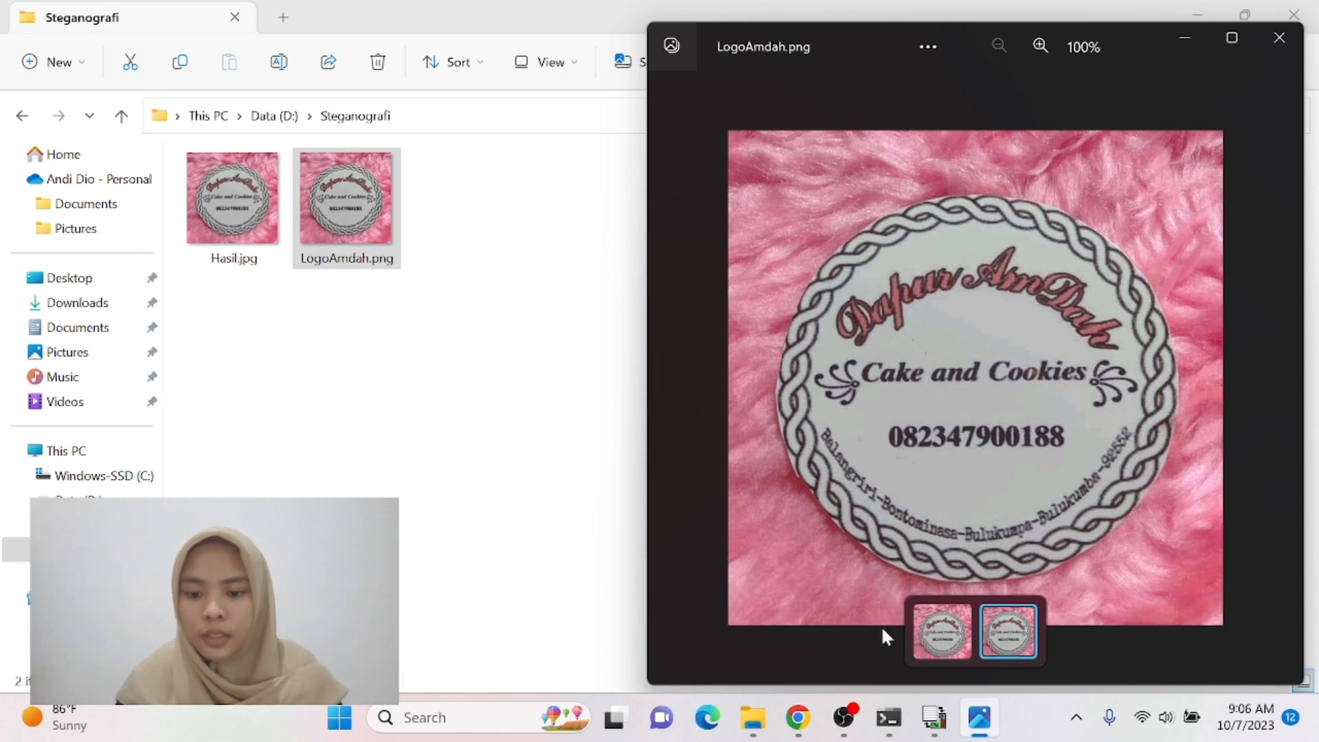
Return to OpenPuff's mark checking function and add LogoAmdah.png from D:\Steganografi as the carrier.
{"action": "left_click", "coordinate": [942, 722]}
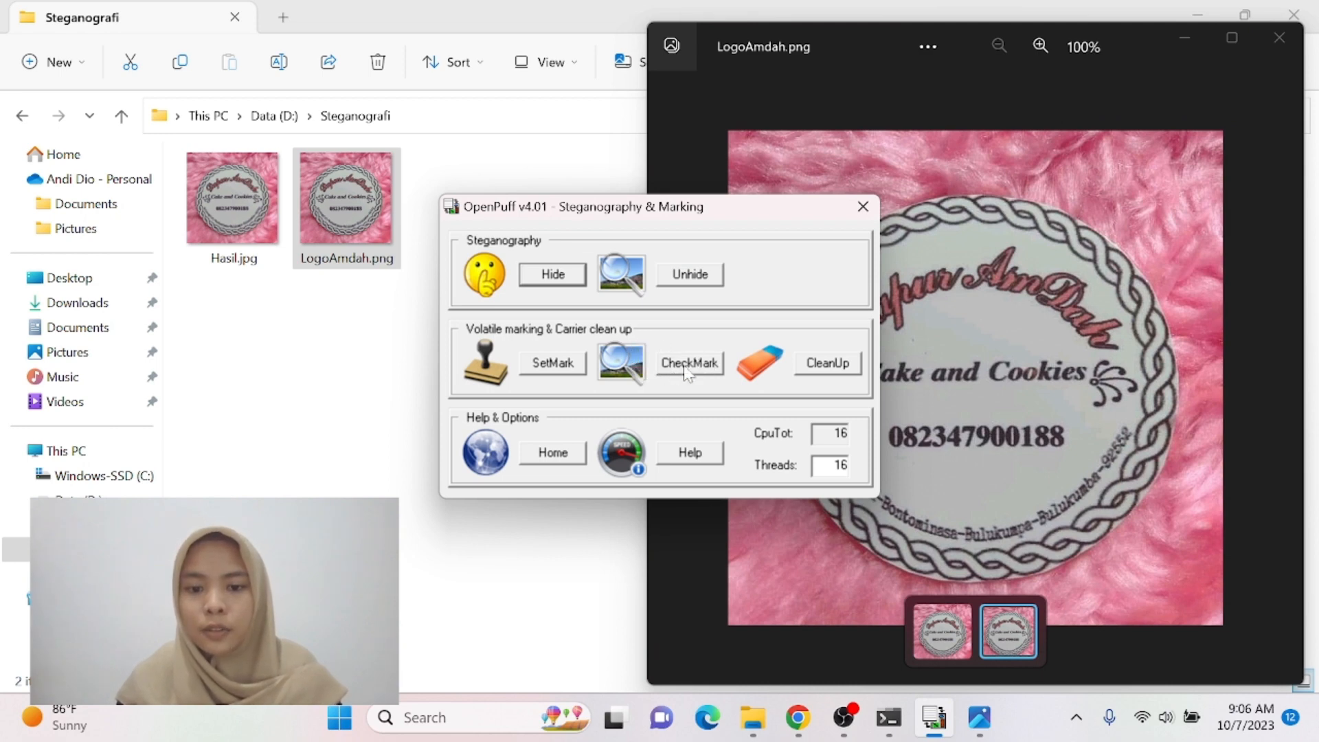
{"action": "left_click", "coordinate": [688, 364]}
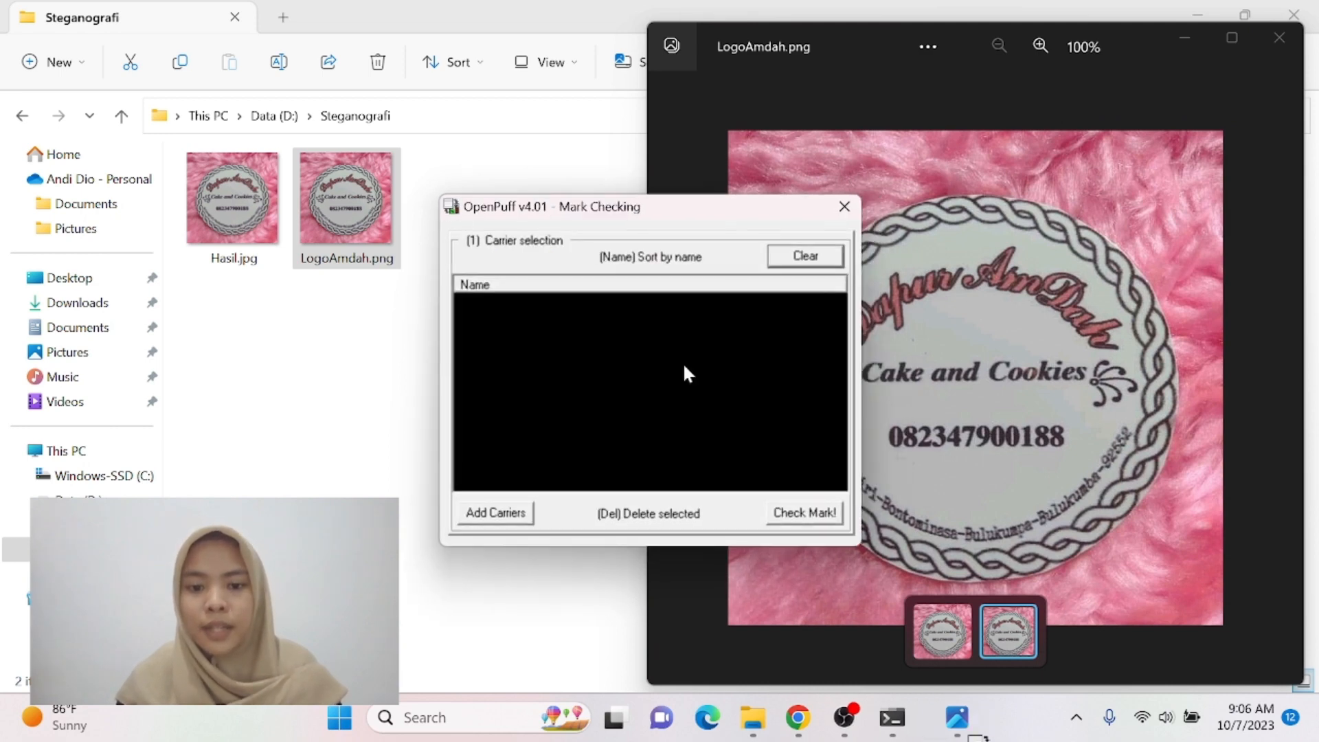
{"action": "left_click", "coordinate": [517, 515]}
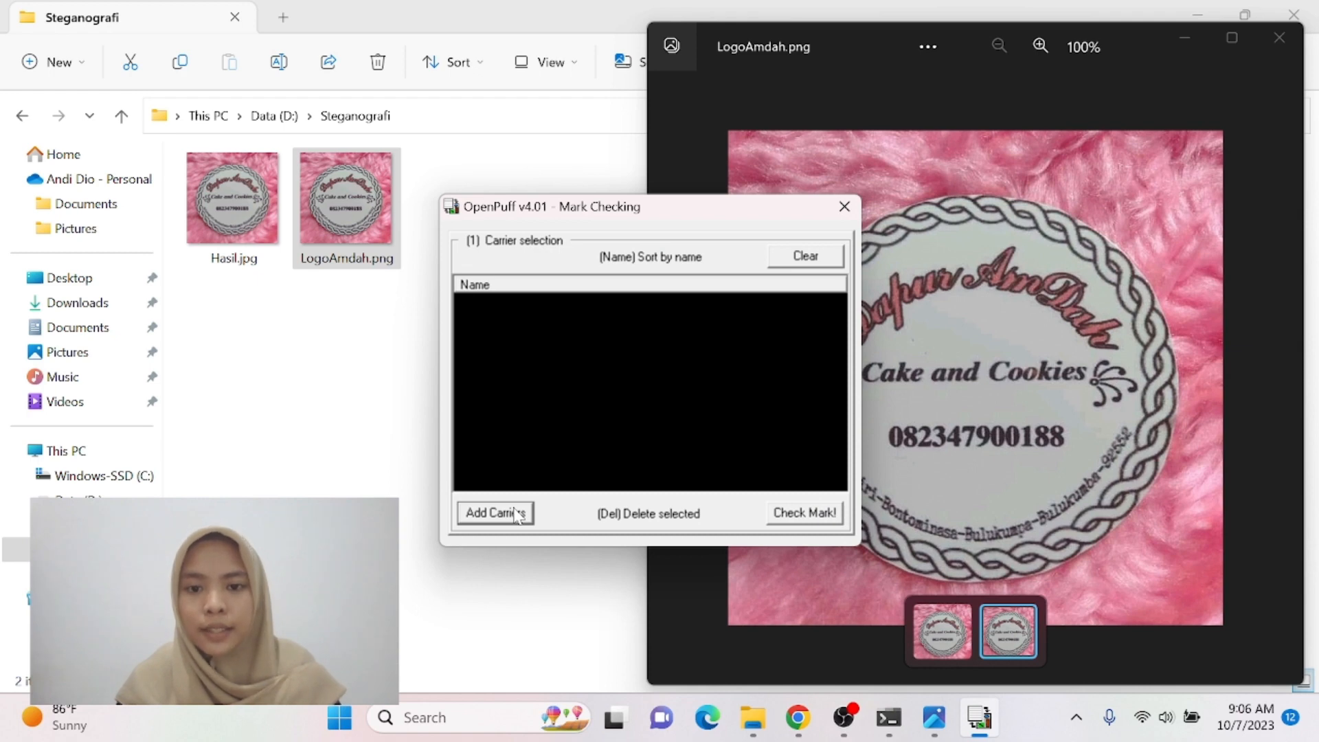
{"action": "left_click", "coordinate": [517, 514]}
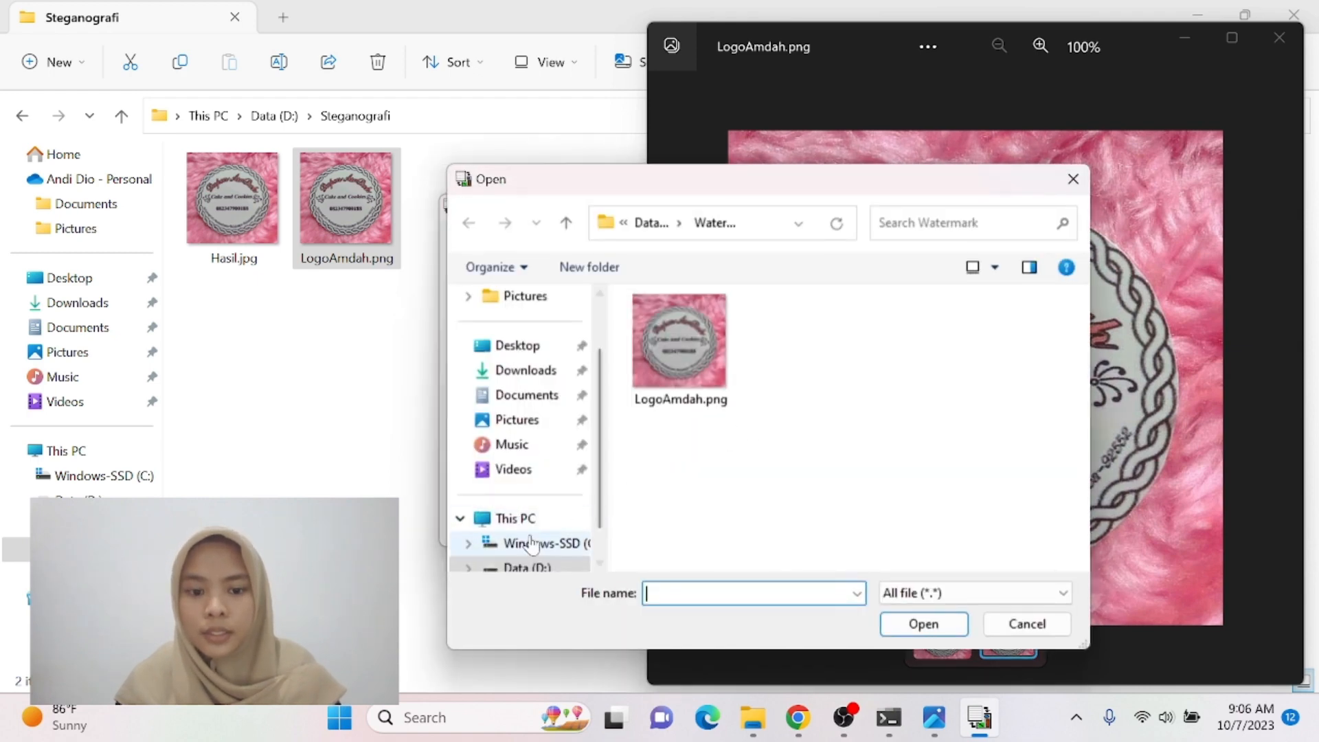
{"action": "scroll", "coordinate": [532, 546], "scroll_direction": "down", "scroll_amount": 1}
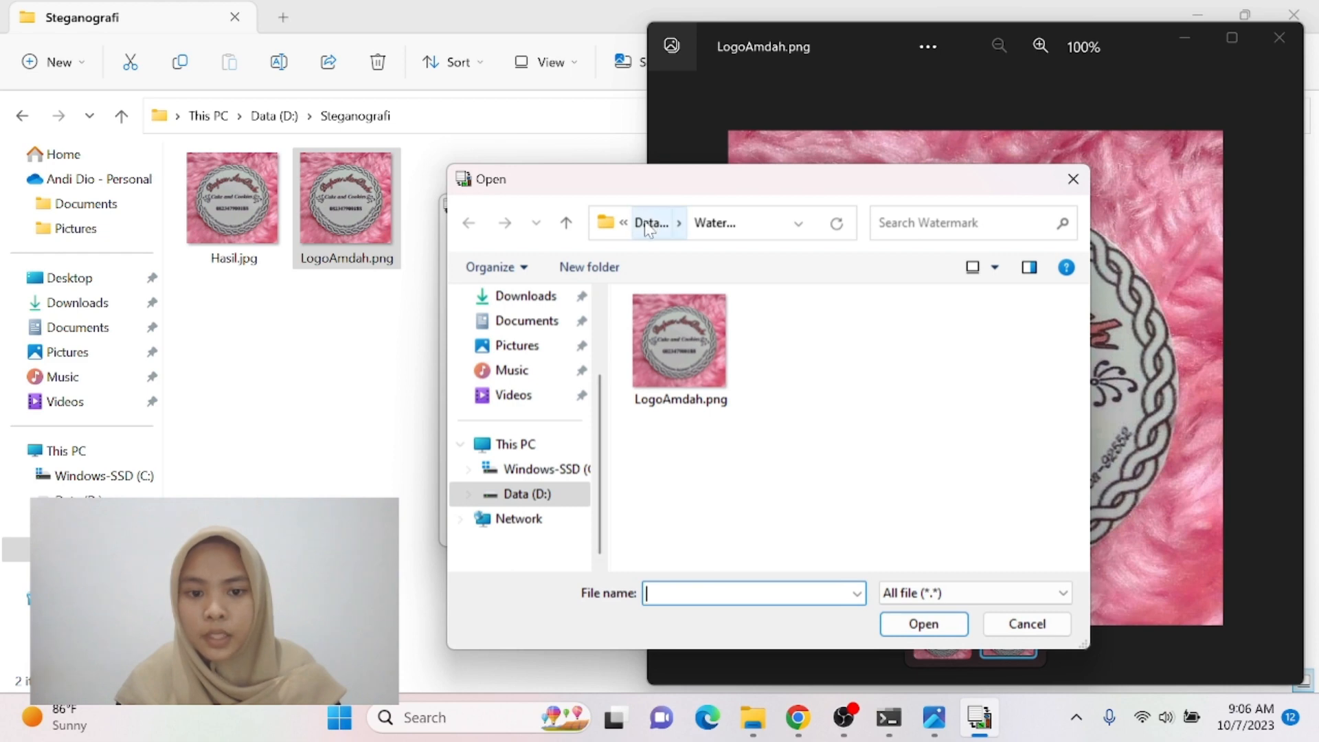
{"action": "left_click", "coordinate": [532, 494]}
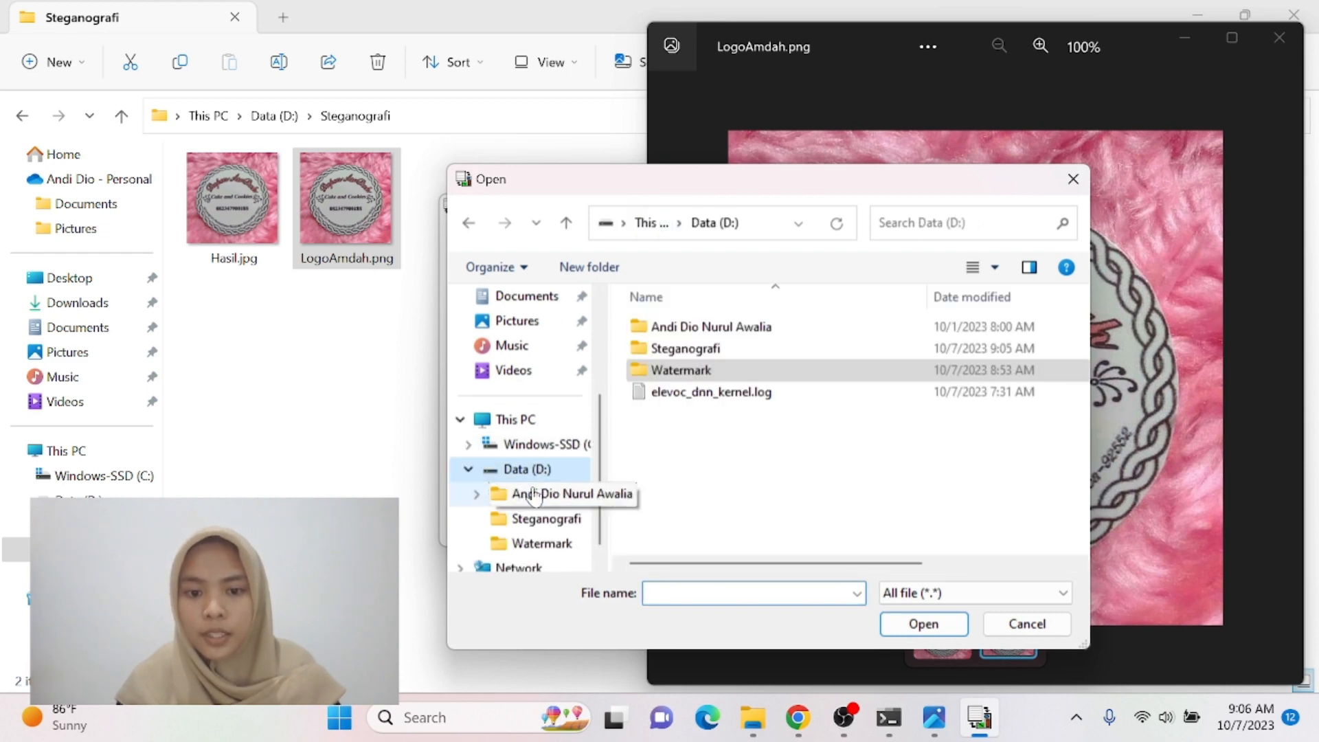
{"action": "double_click", "coordinate": [707, 348]}
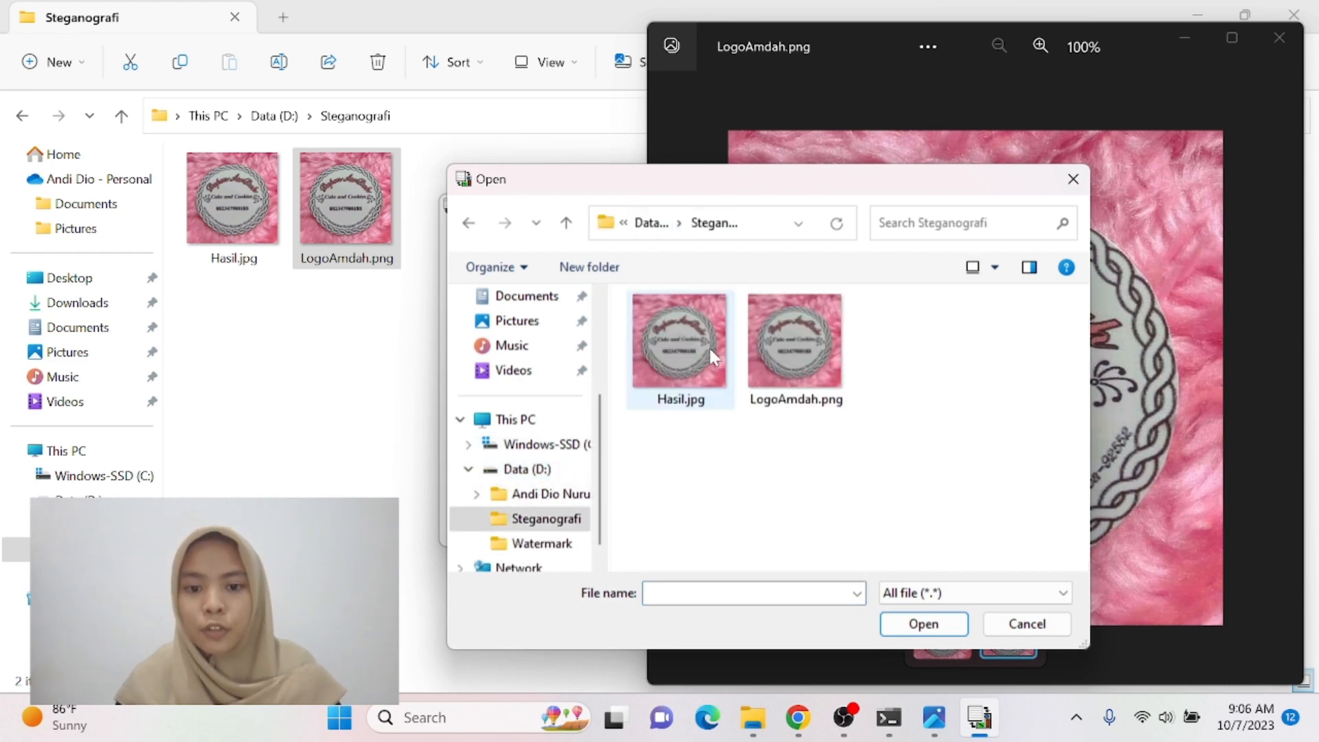
{"action": "left_click", "coordinate": [792, 353]}
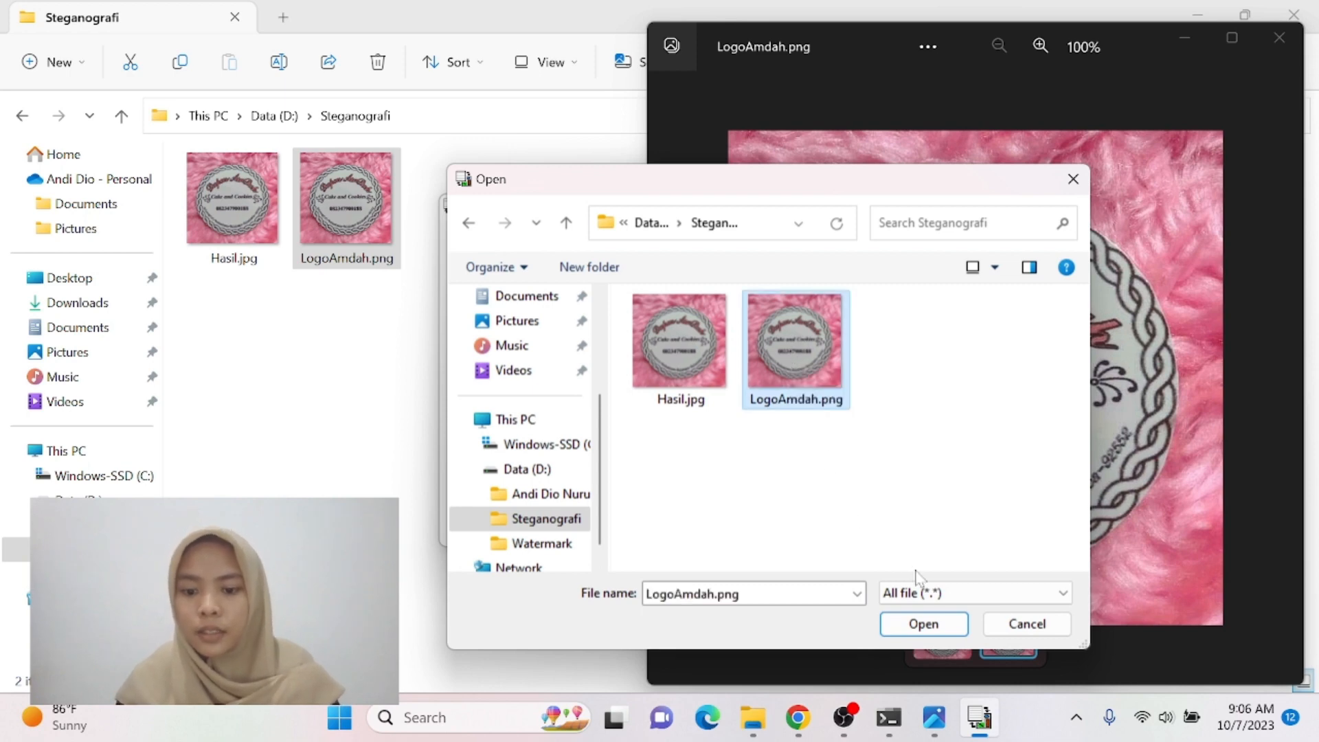
{"action": "left_click", "coordinate": [926, 625]}
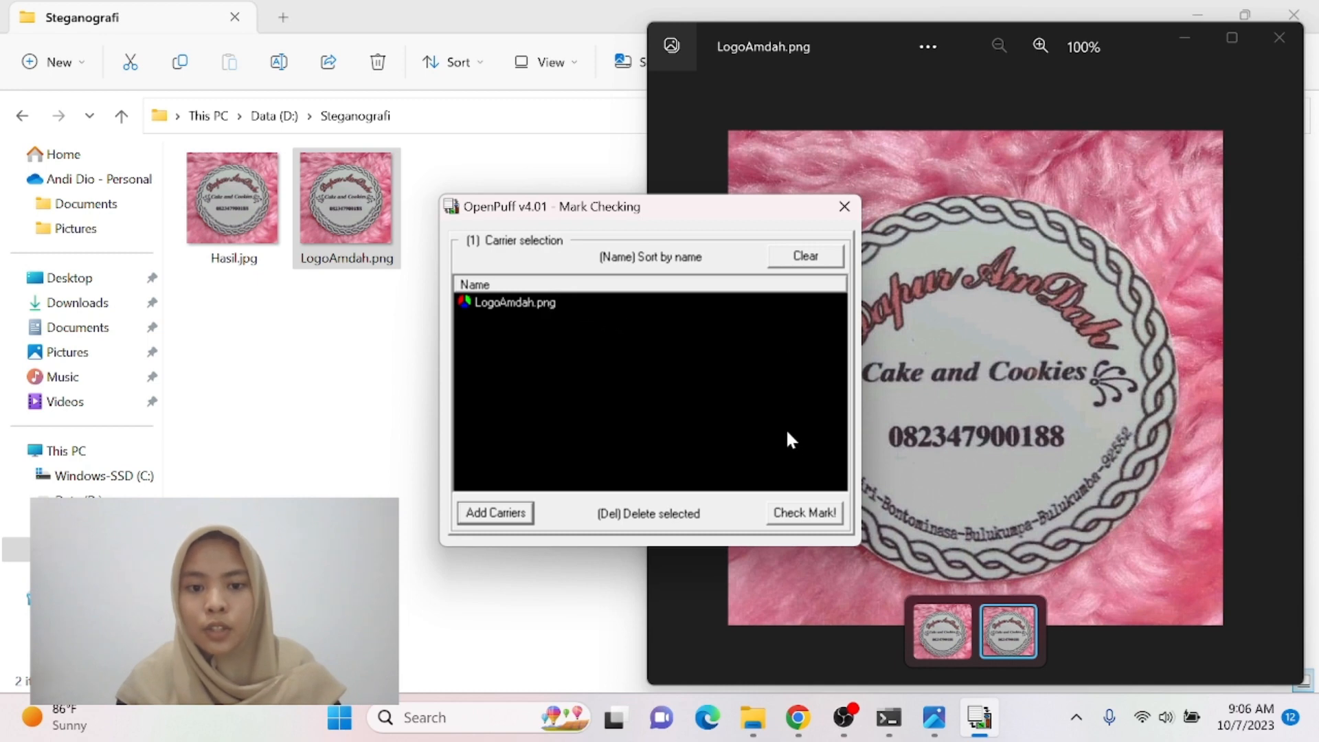
Check the carrier's mark, highlight the mark string in the task report, and close the report and OpenPuff.
{"action": "left_click", "coordinate": [808, 516]}
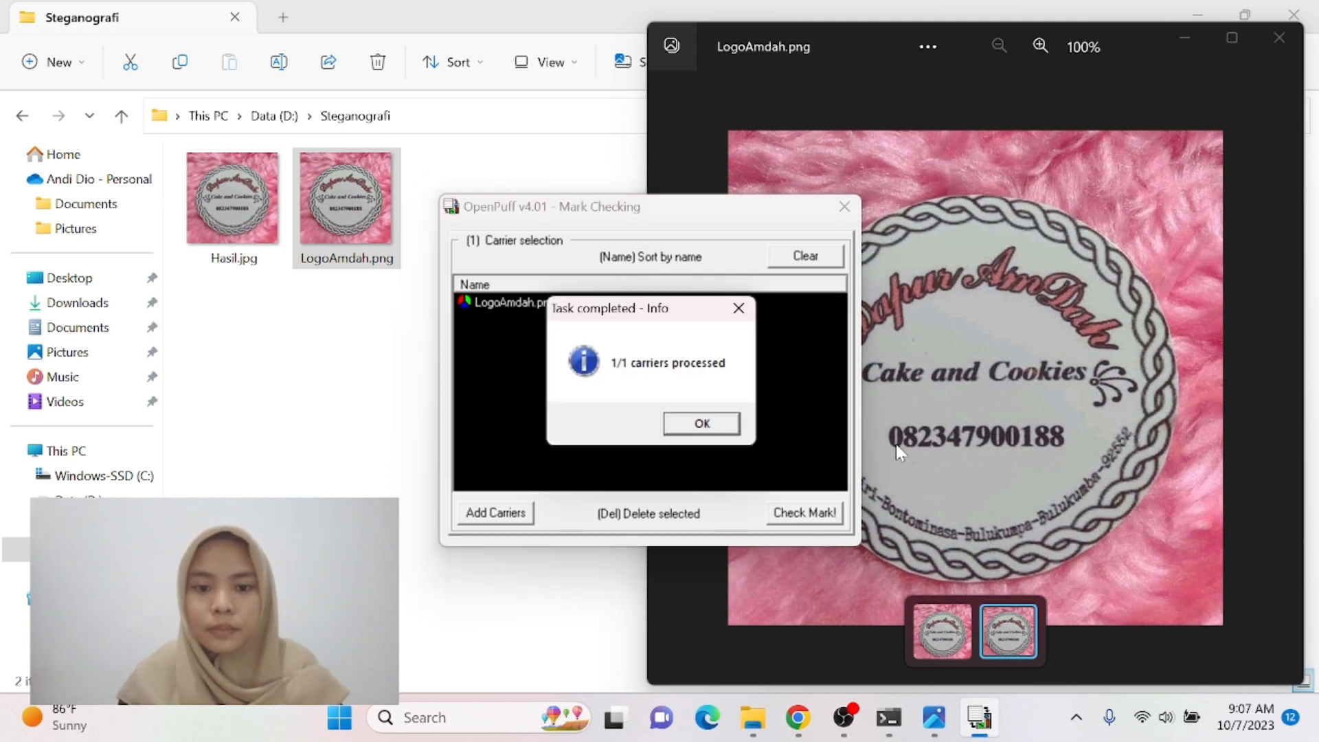
{"action": "left_click", "coordinate": [715, 427]}
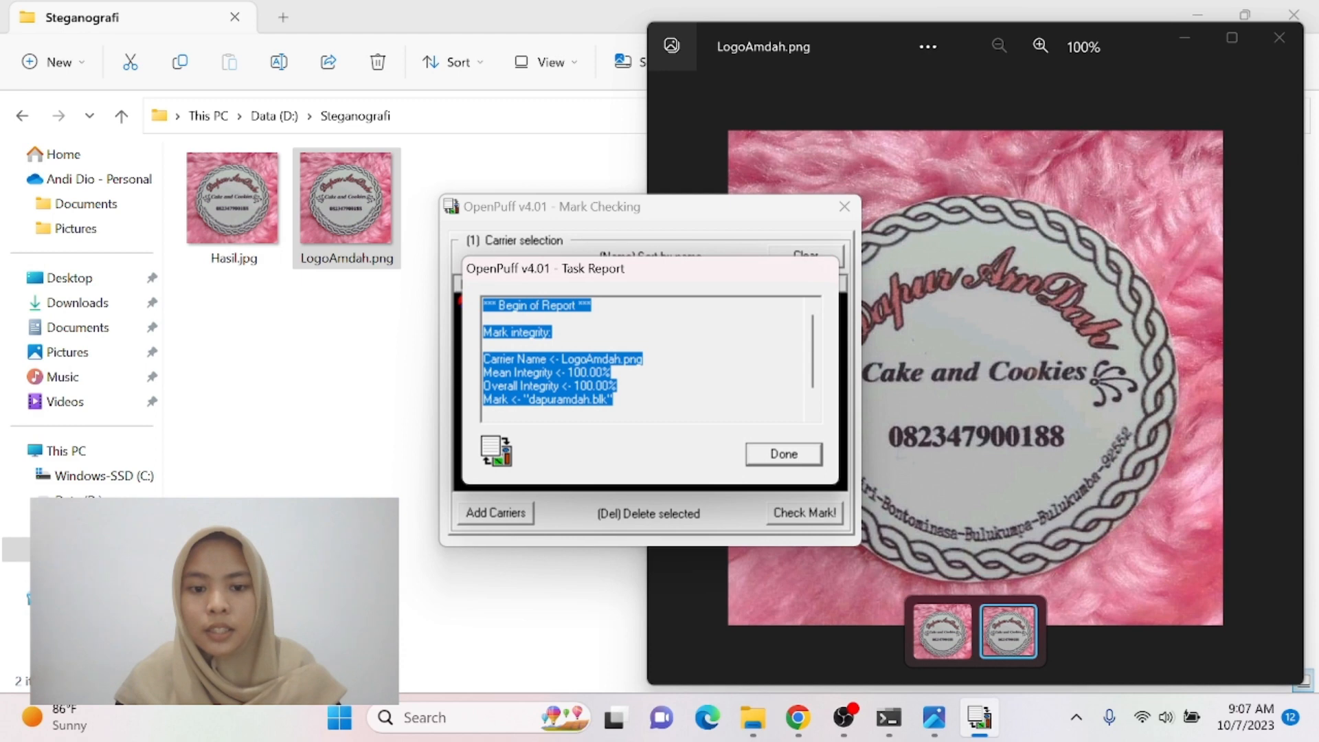
{"action": "left_click_drag", "start_coordinate": [523, 399], "coordinate": [614, 399]}
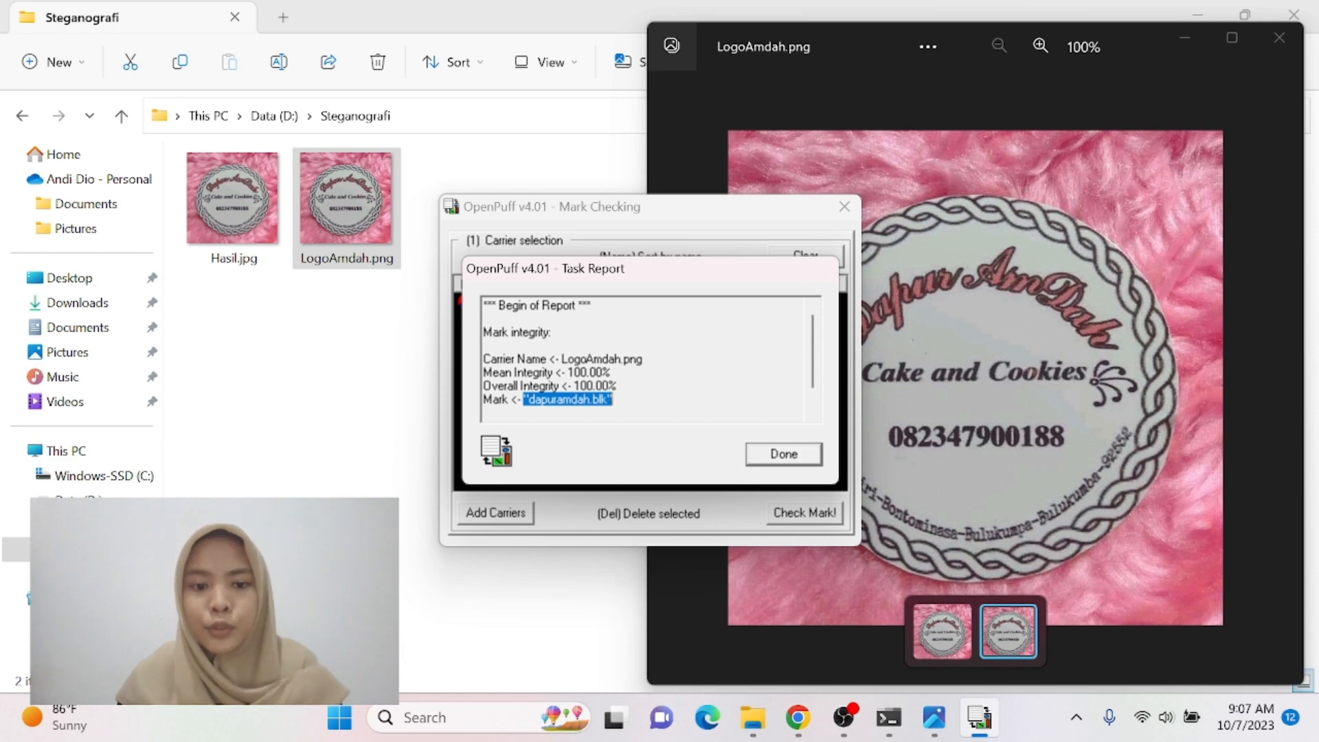
{"action": "left_click", "coordinate": [776, 456]}
{"action": "left_click", "coordinate": [845, 207]}
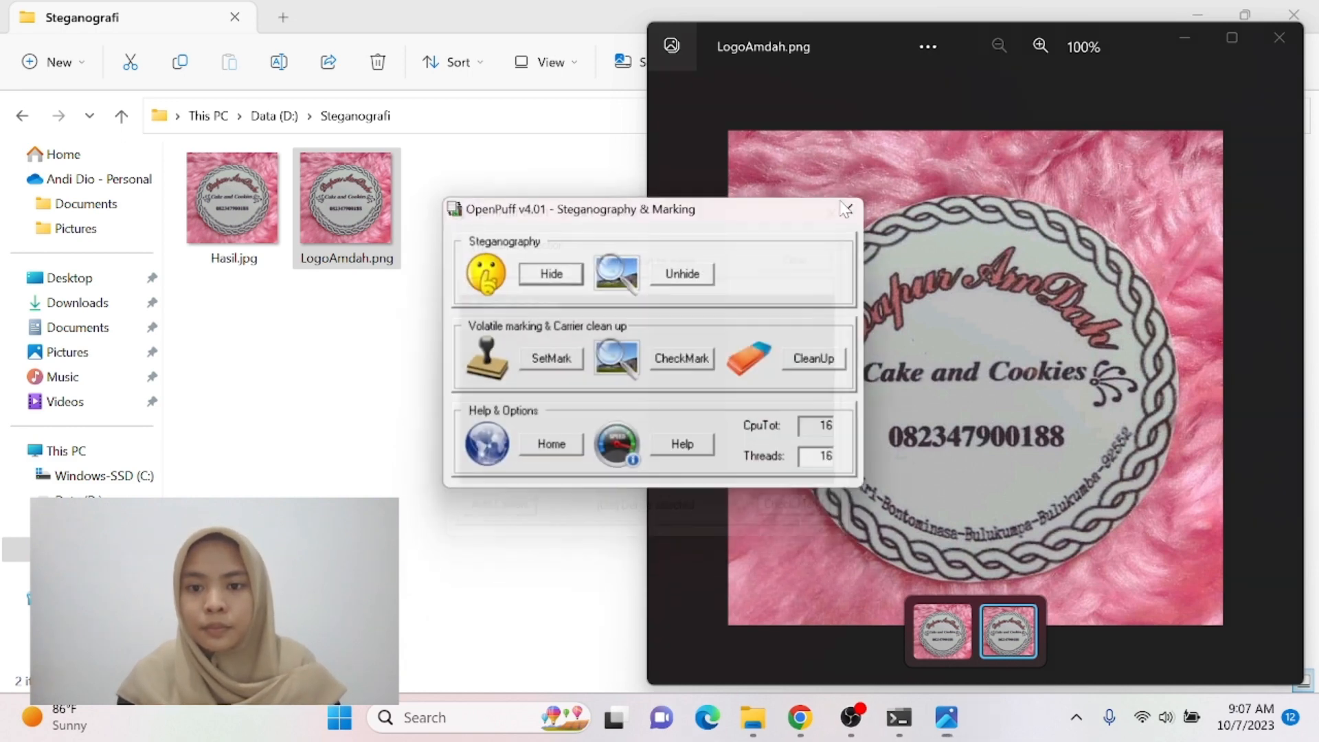
{"action": "left_click", "coordinate": [858, 213]}
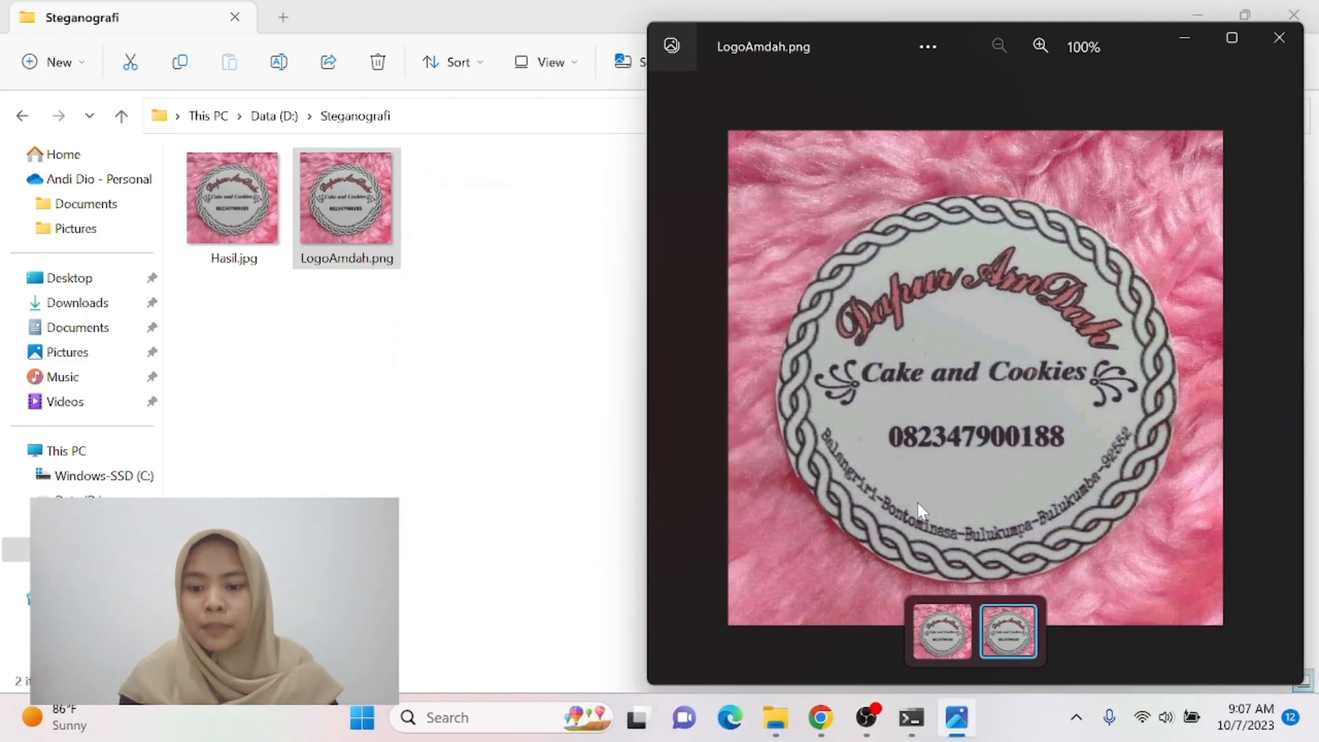
Switch to the Canva presentation in Chrome, present it full screen from the Praktek Watermarking slide and advance to the Kesimpulan slide.
{"action": "mouse_move", "coordinate": [822, 729]}
{"action": "left_click", "coordinate": [828, 663]}
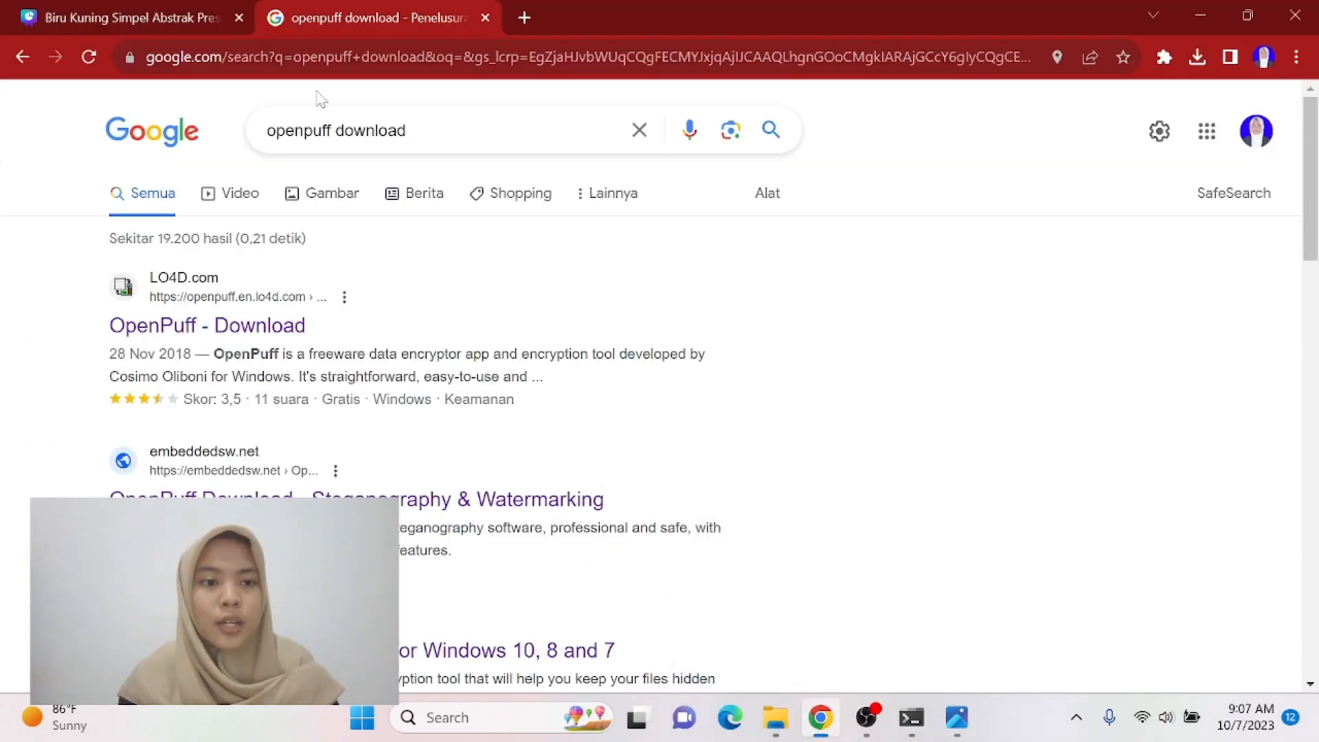
{"action": "left_click", "coordinate": [155, 8]}
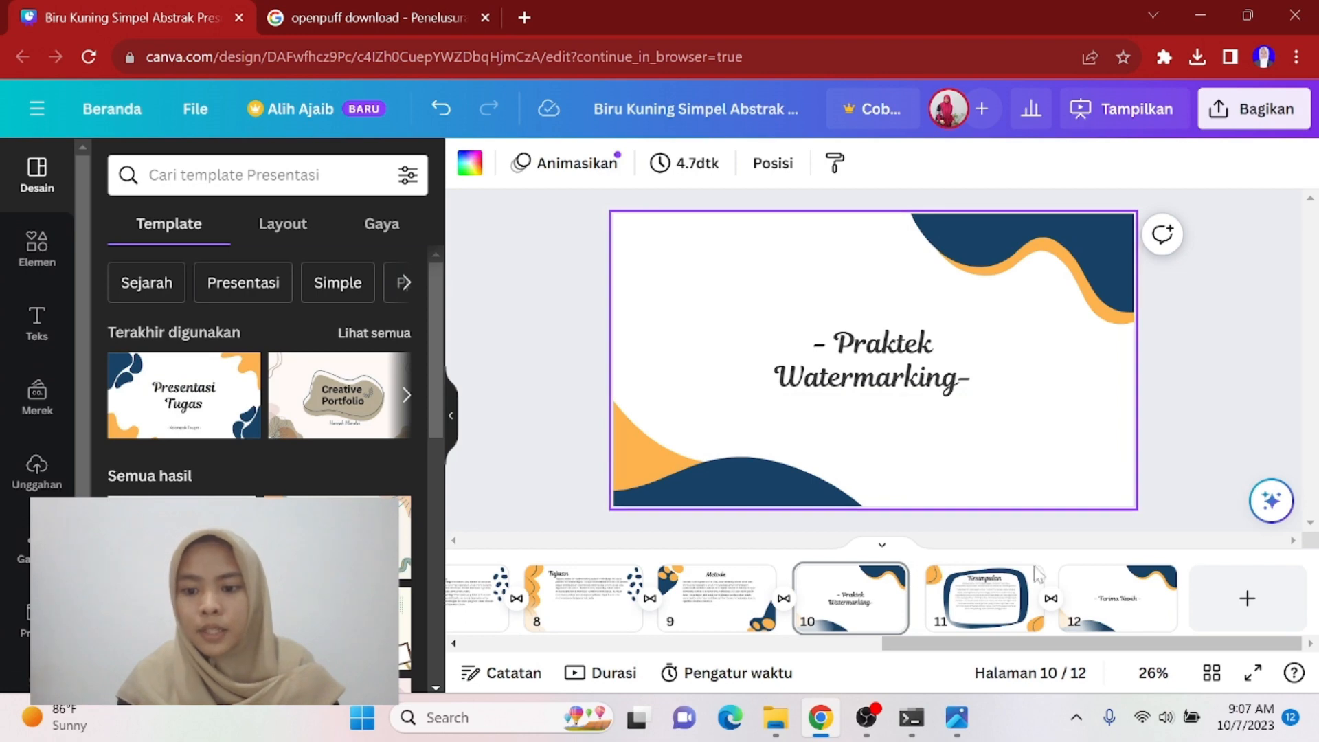
{"action": "left_click", "coordinate": [1245, 679]}
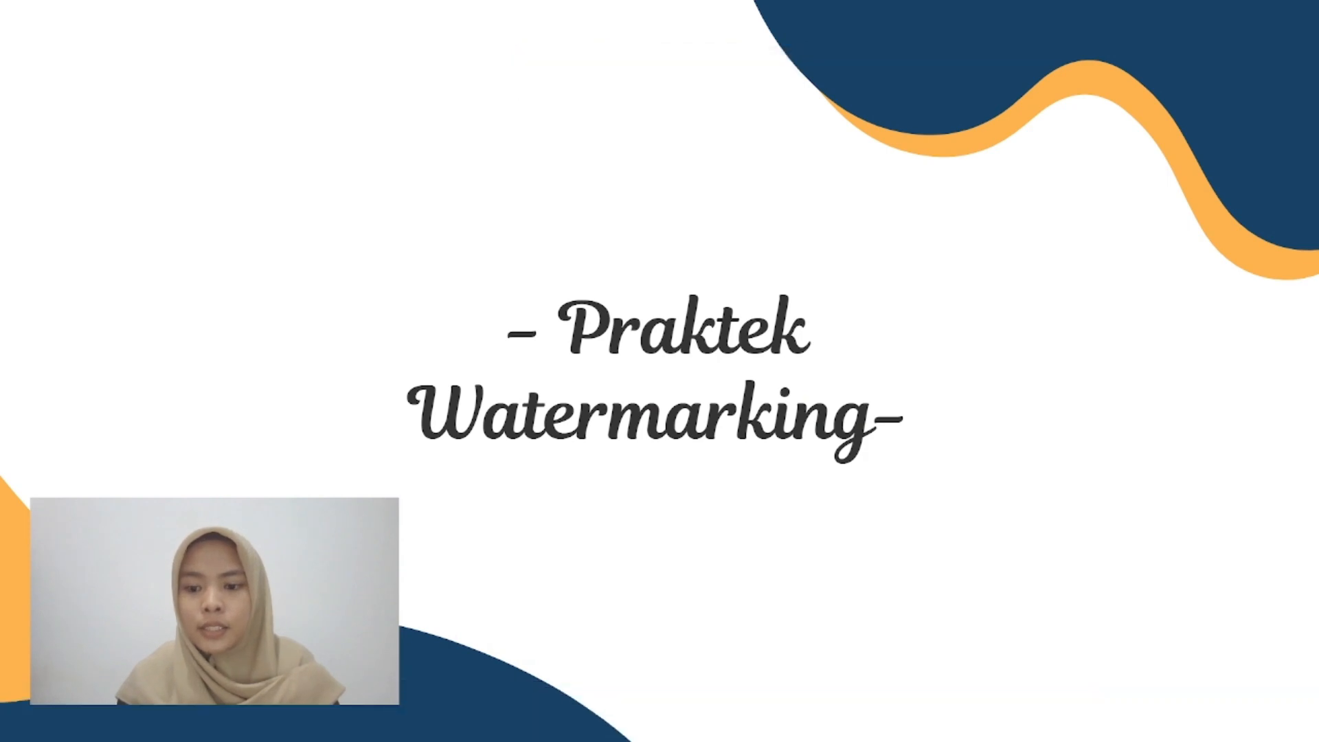
{"action": "key", "text": "Right"}
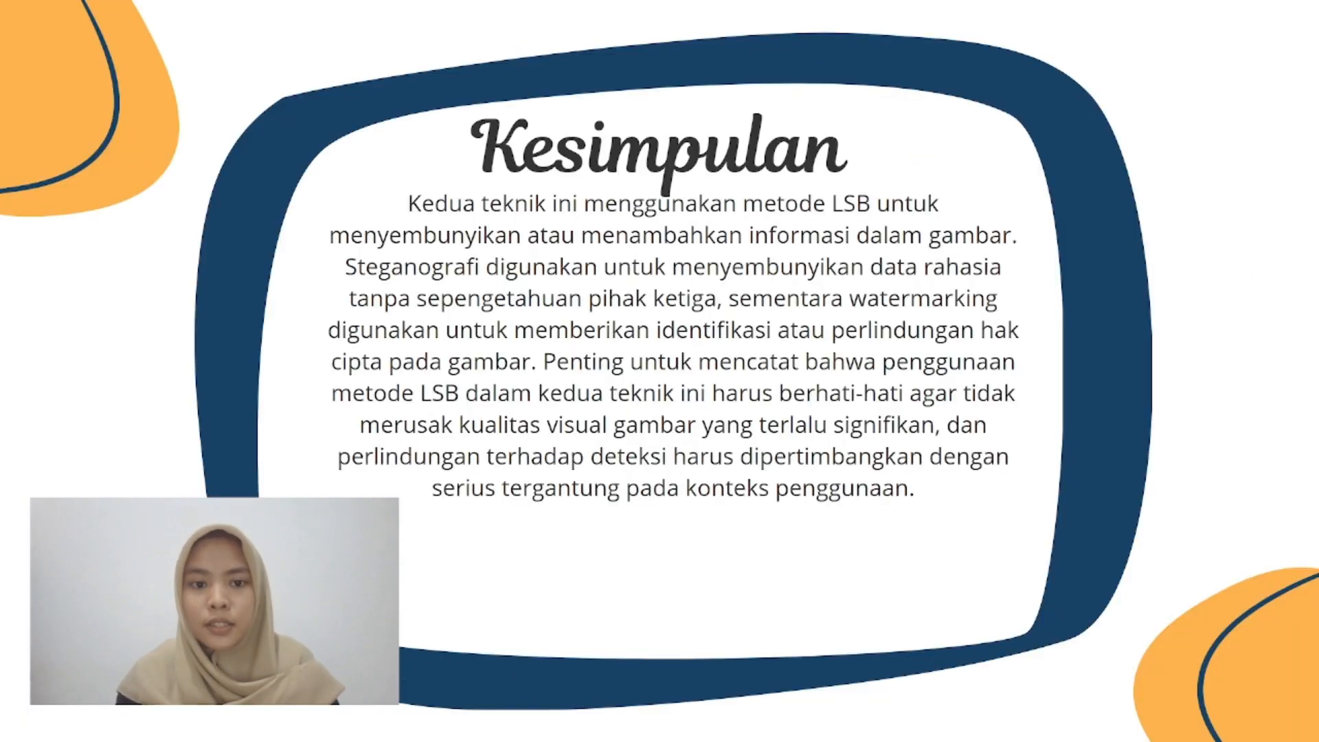